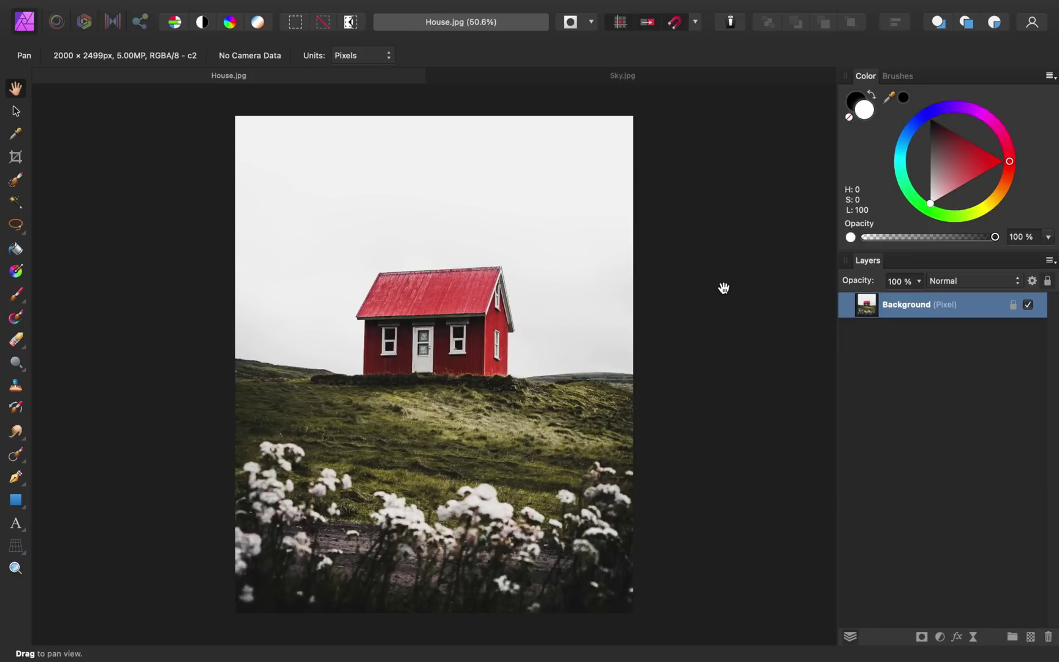
Step: Flood-select the white sky in House.jpg with a lowered colour tolerance
click(13, 203)
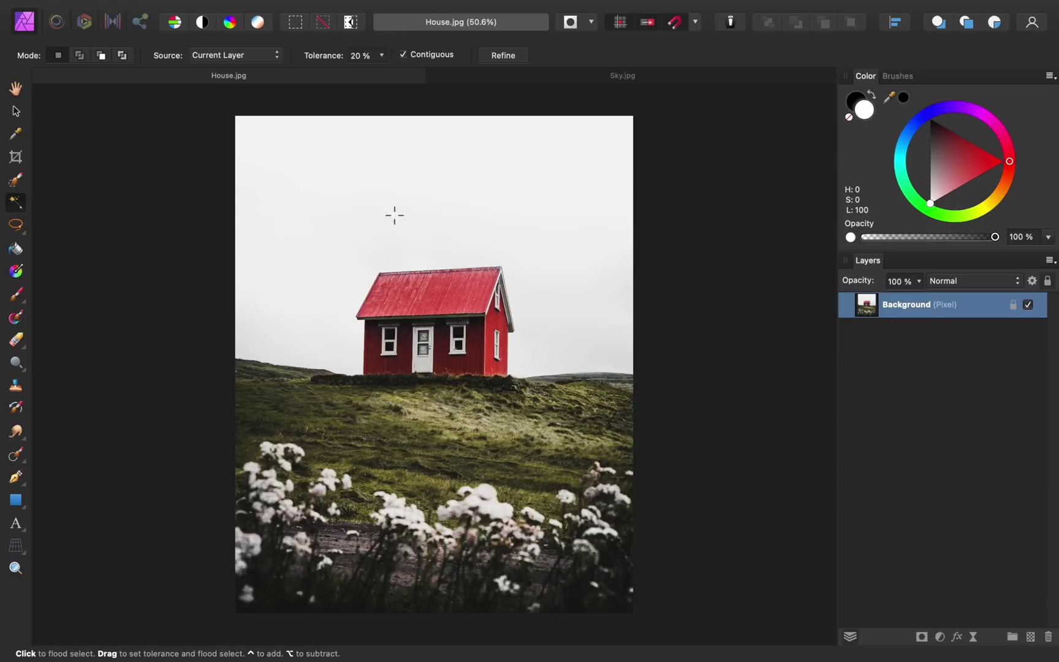
click(503, 216)
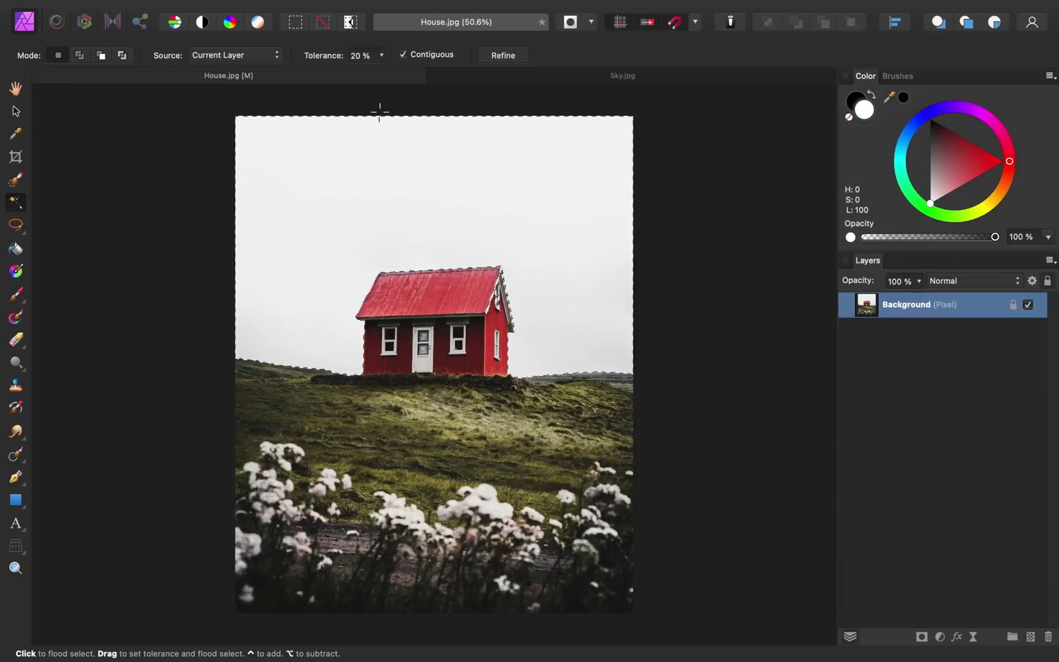
drag(335, 58, 327, 57)
Step: Invert the selection and mask the sky out of the house layer, then switch to Sky.jpg
key(shift+super+i)
click(922, 638)
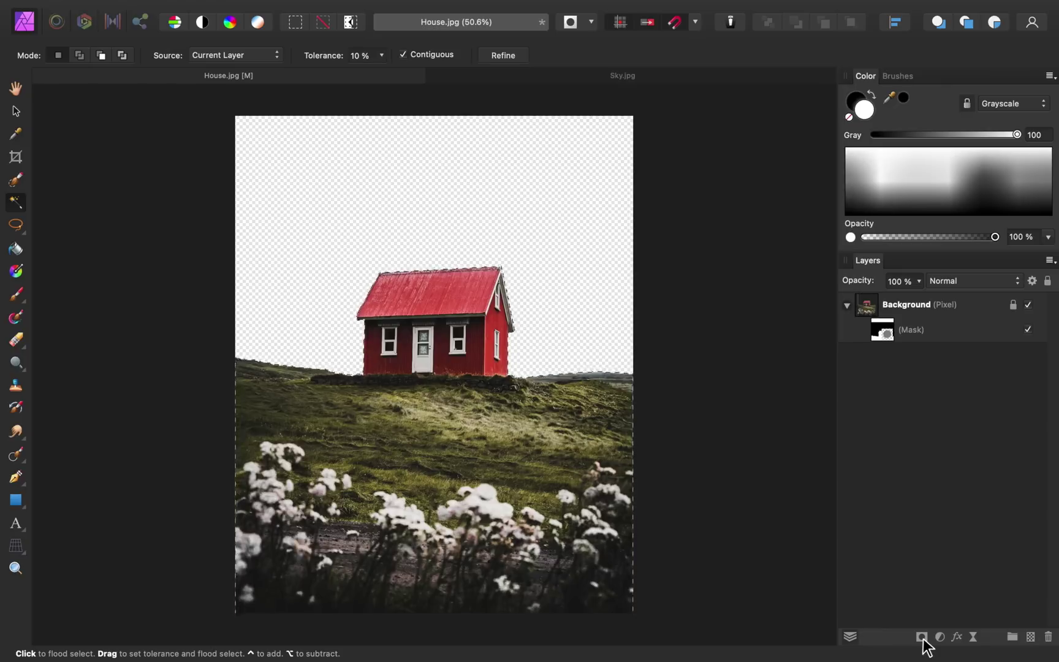
key(super+d)
click(597, 78)
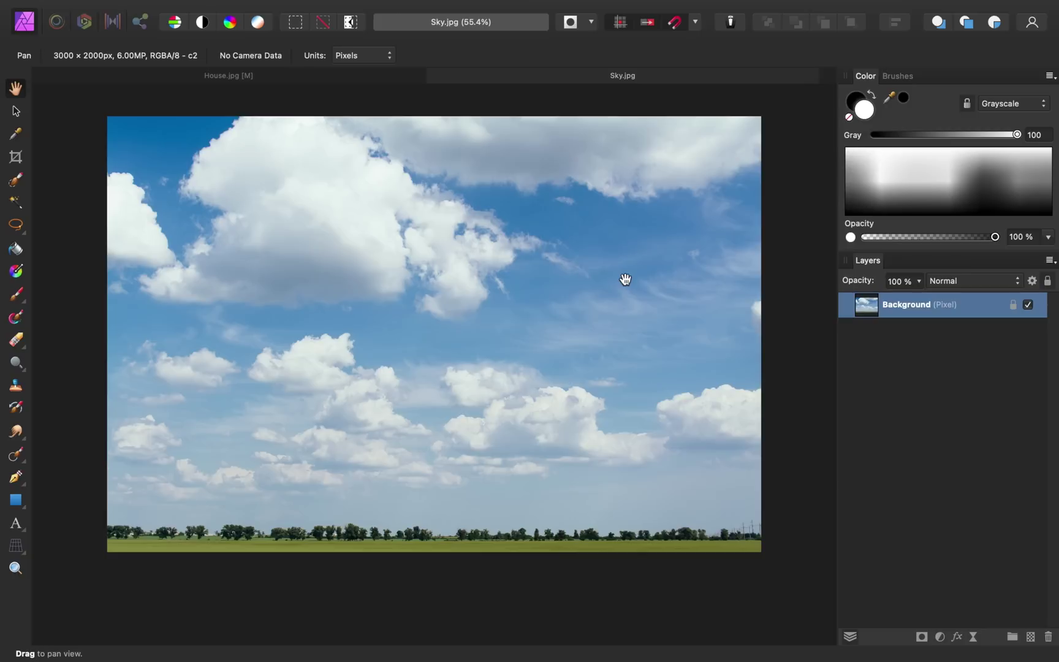
Step: Copy Sky.jpg, paste it into House.jpg and place the sky layer below the house layer
key(super+c)
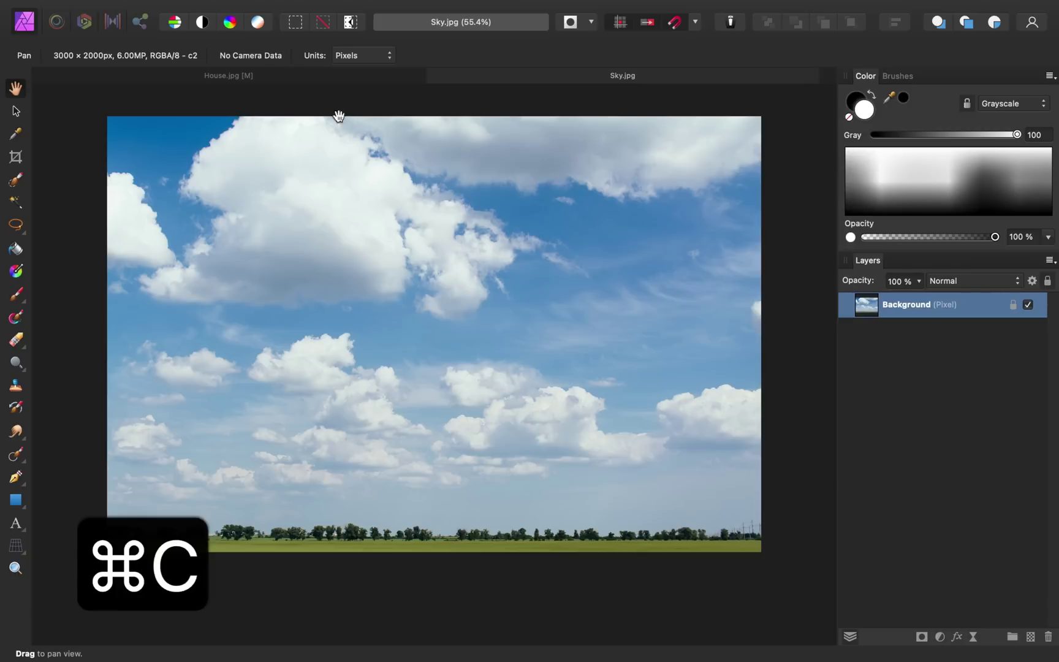
click(329, 76)
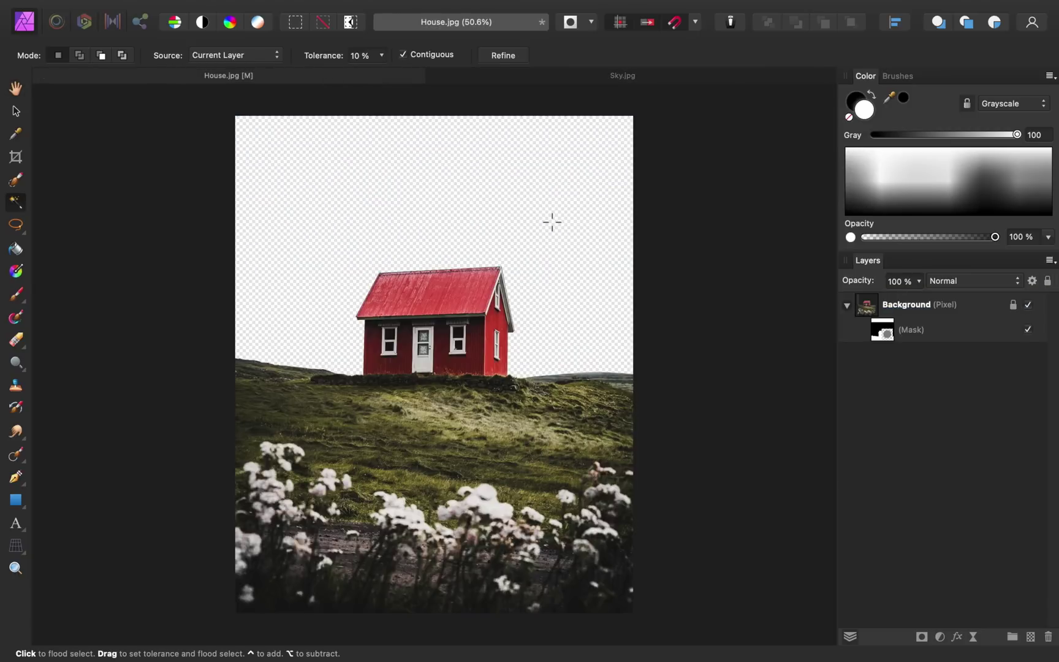
key(super+v)
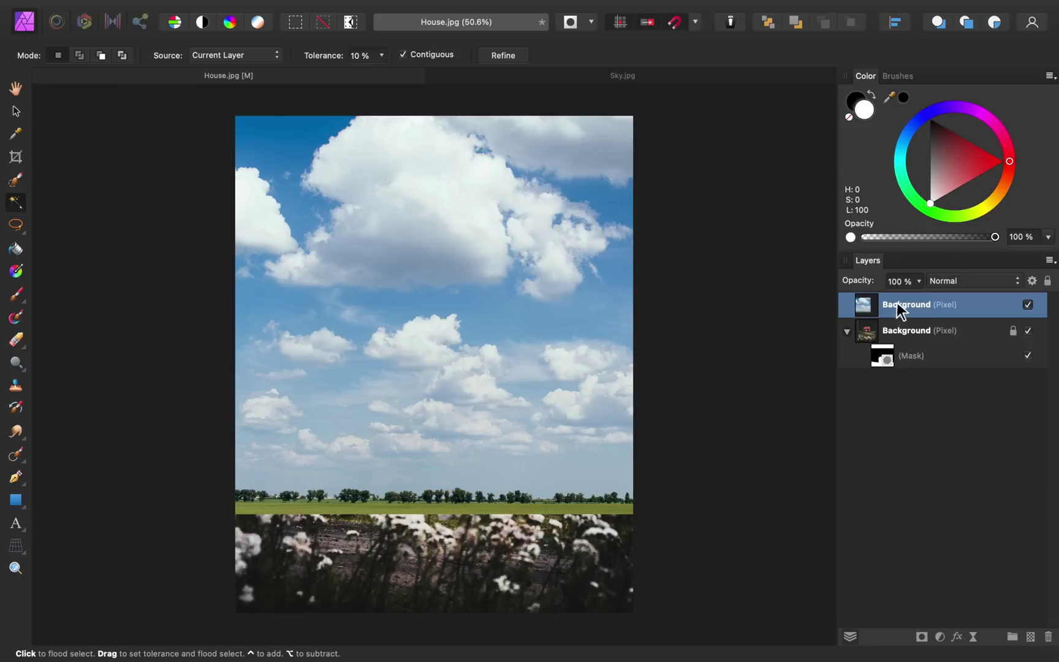
drag(896, 303, 891, 387)
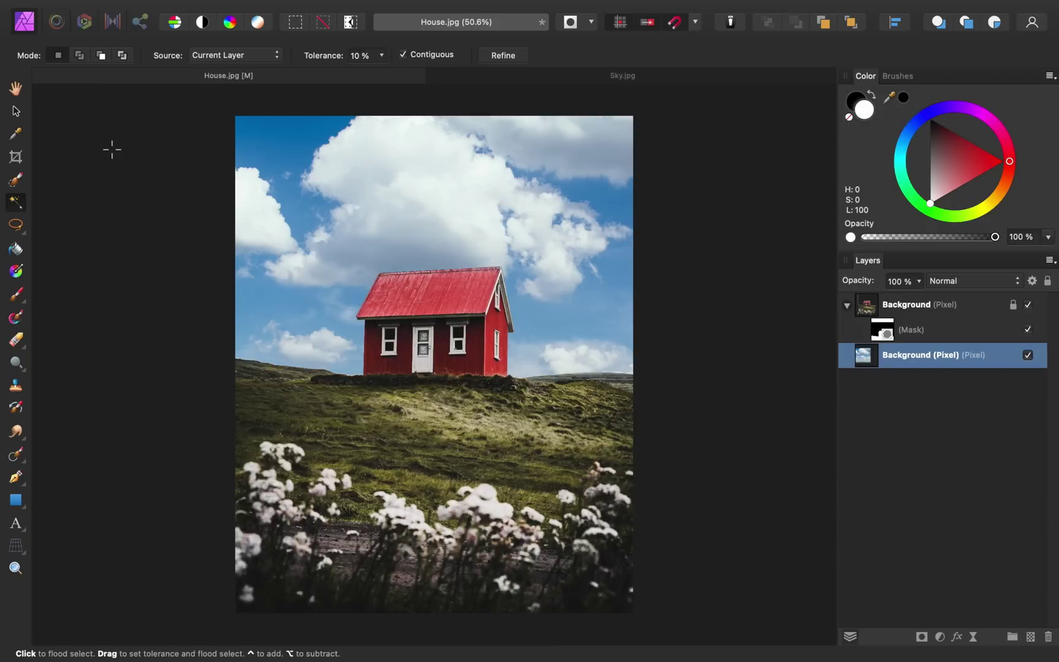
Step: Resize the sky layer to 2145×1430 px and position its clouds above the hill, then select the house mask
click(16, 112)
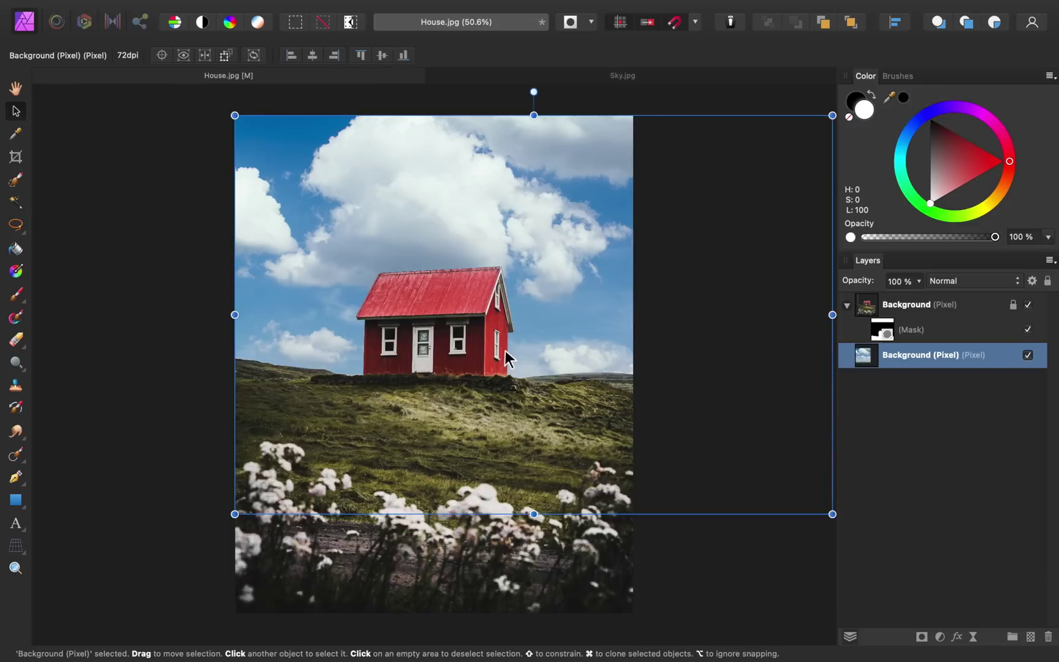
drag(832, 514, 635, 382)
mouse_move(579, 335)
mouse_down()
mouse_move(580, 301)
mouse_move(577, 323)
mouse_up()
drag(634, 381, 668, 398)
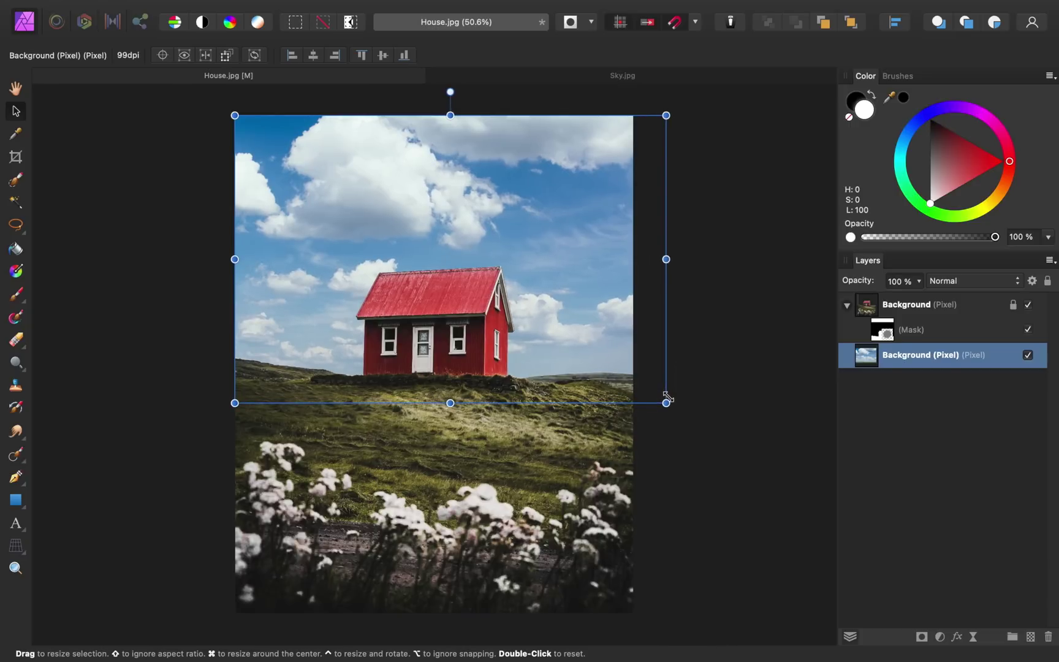
click(881, 336)
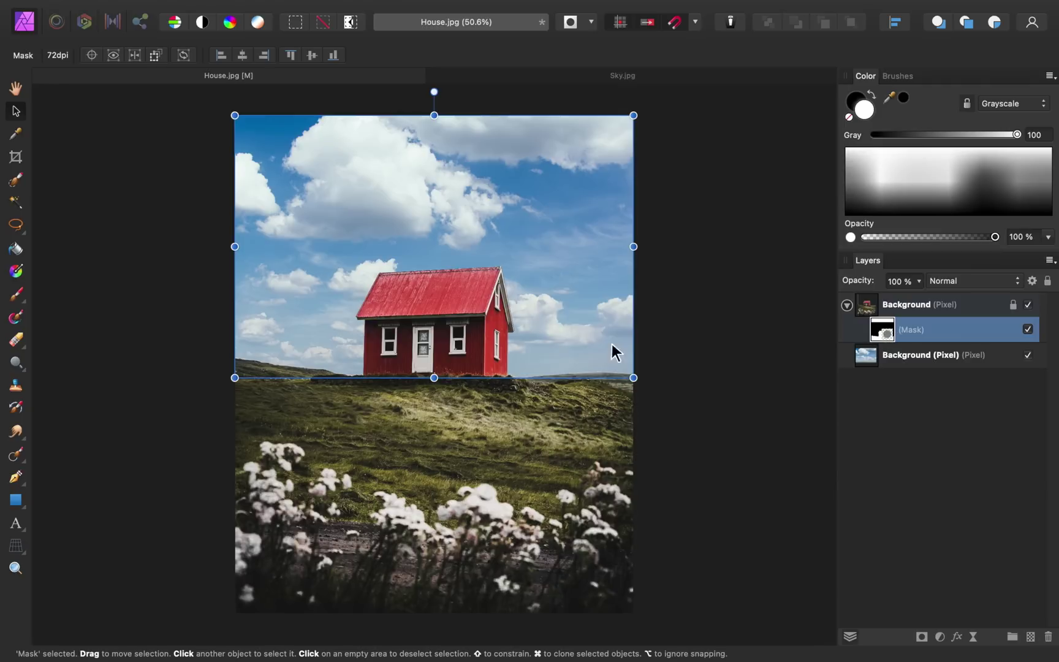
Step: Zoom in and pick the Paint Brush with black as the colour, undoing a test dab on the roof
scroll(499, 288, up, 5)
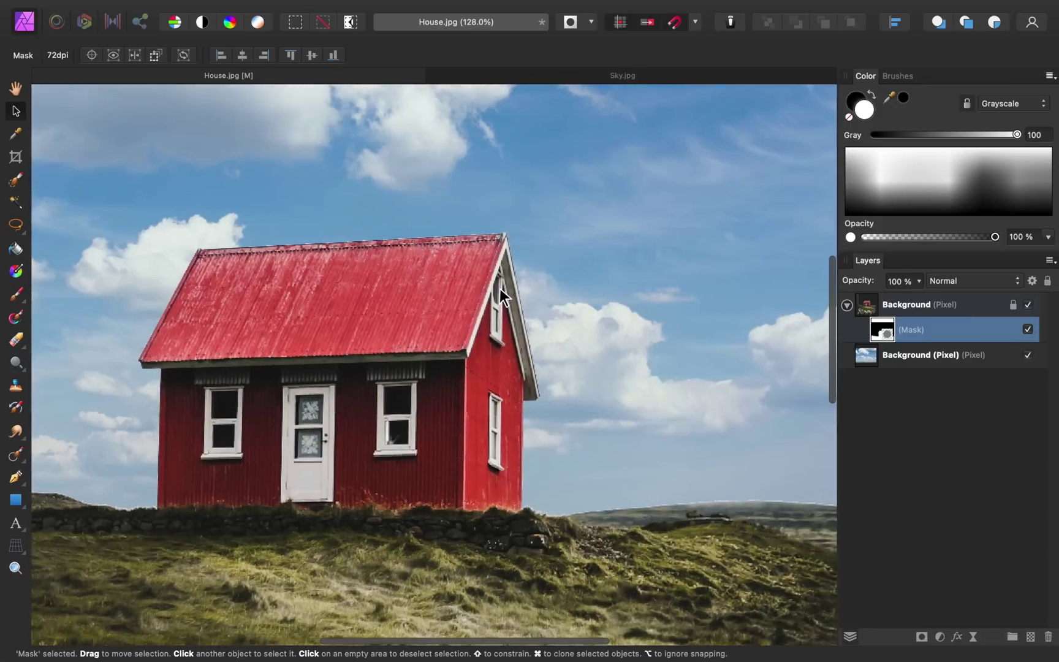
scroll(516, 280, up, 5)
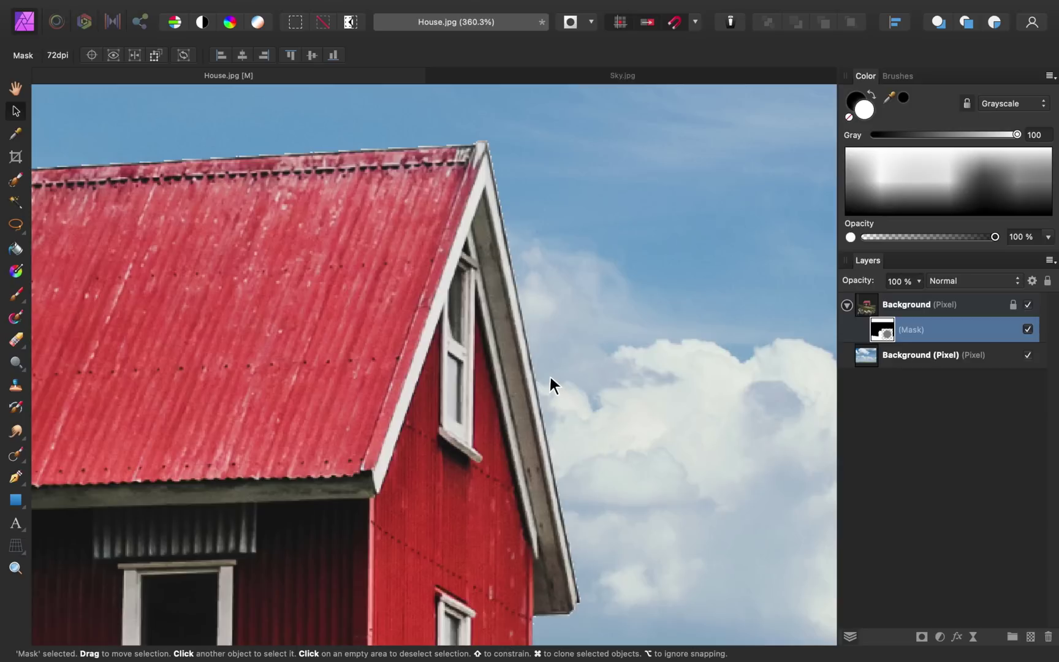
click(16, 294)
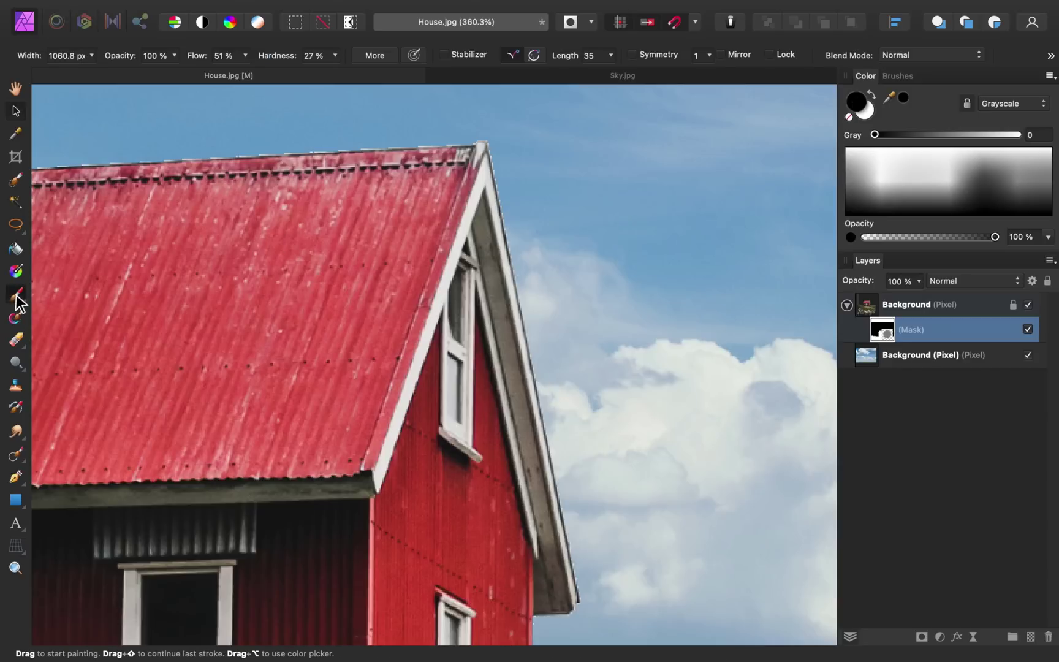
key(x)
click(145, 264)
key(super+z)
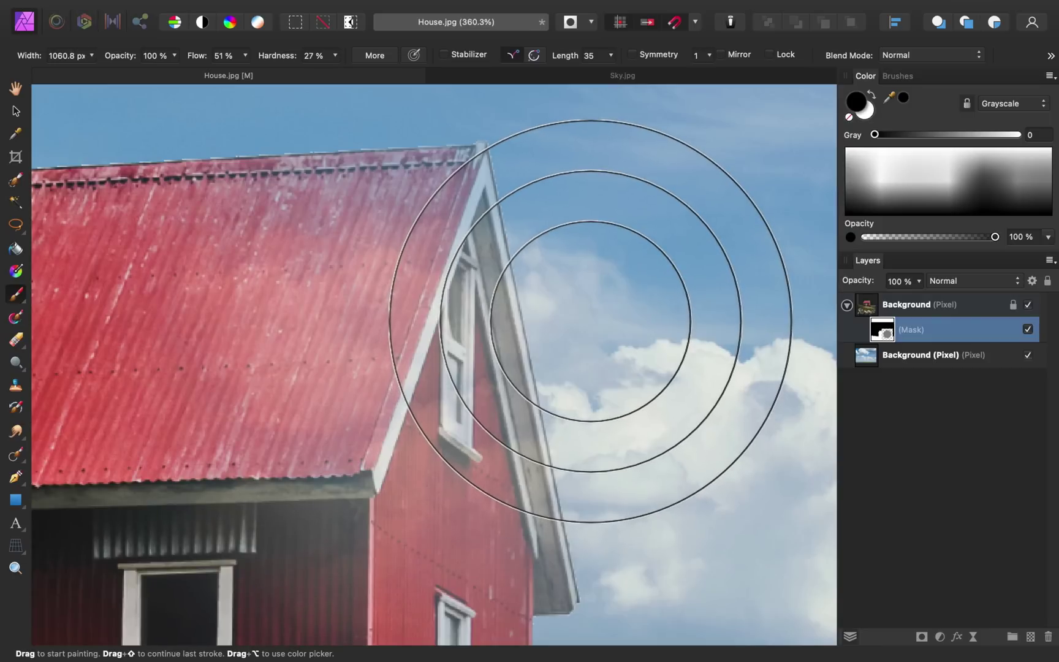
key(super+z)
Step: Shrink the brush to 15.5 px width for detailed mask touch-ups
key(bracketleft)
key(bracketleft)
key(bracketleft)
key(bracketleft)
key(bracketleft)
key(bracketleft)
key(bracketleft)
key(bracketleft)
key(bracketleft)
key(bracketleft)
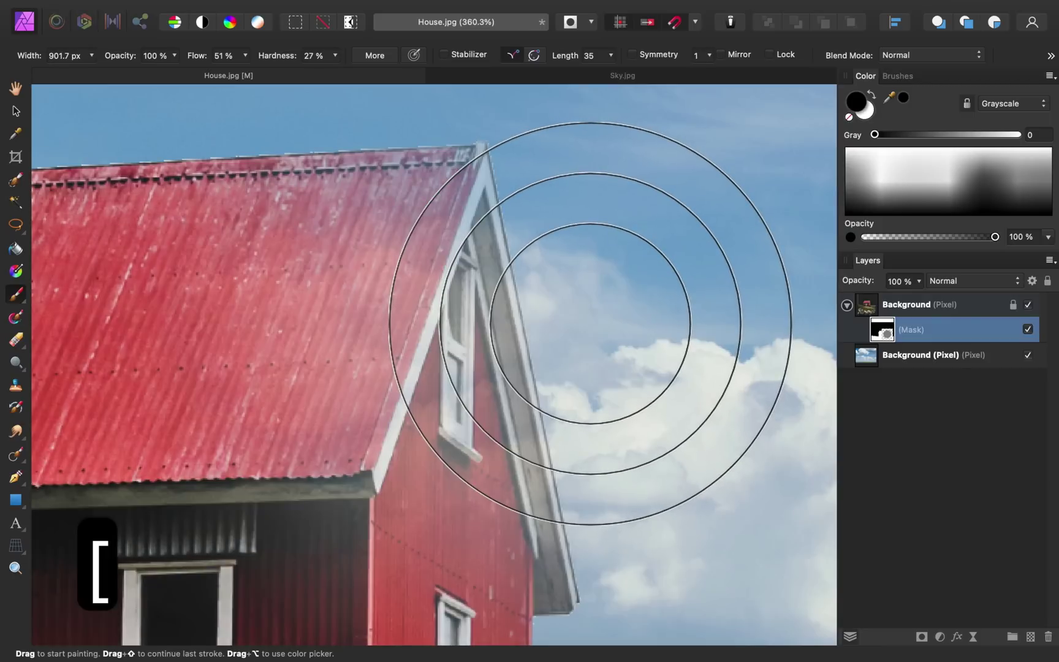
key(bracketleft)
key(bracketleft)
key(bracketleft)
key(bracketleft)
key(bracketleft)
key(bracketleft)
key(bracketleft)
key(bracketleft)
key(bracketleft)
key(bracketleft)
key(bracketleft)
key(bracketleft)
key(bracketleft)
key(bracketleft)
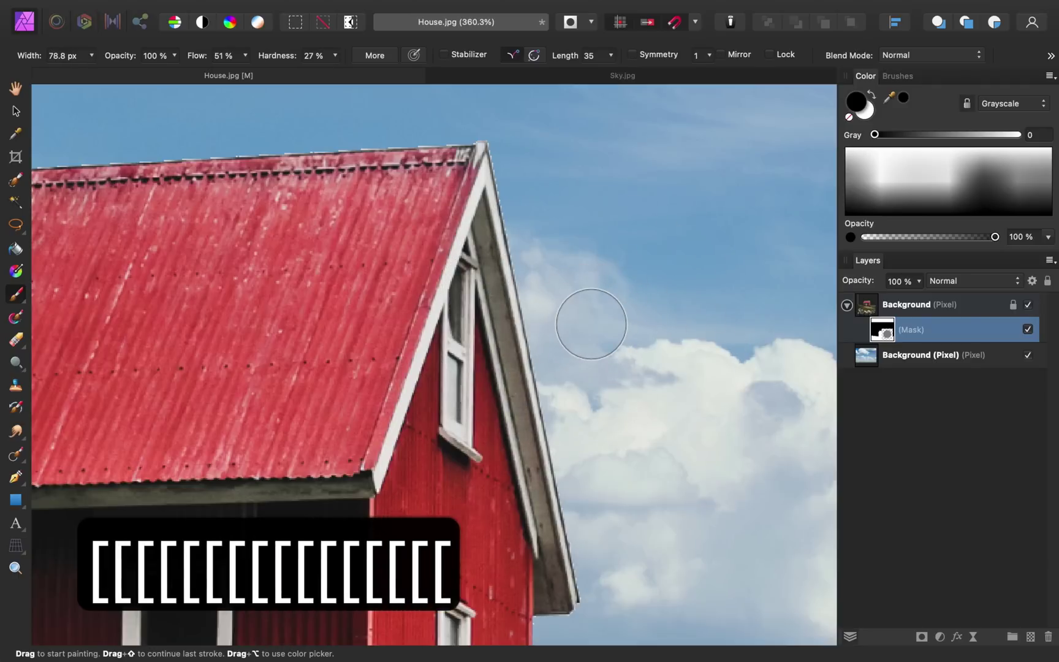
key(bracketleft)
key(bracketleft)
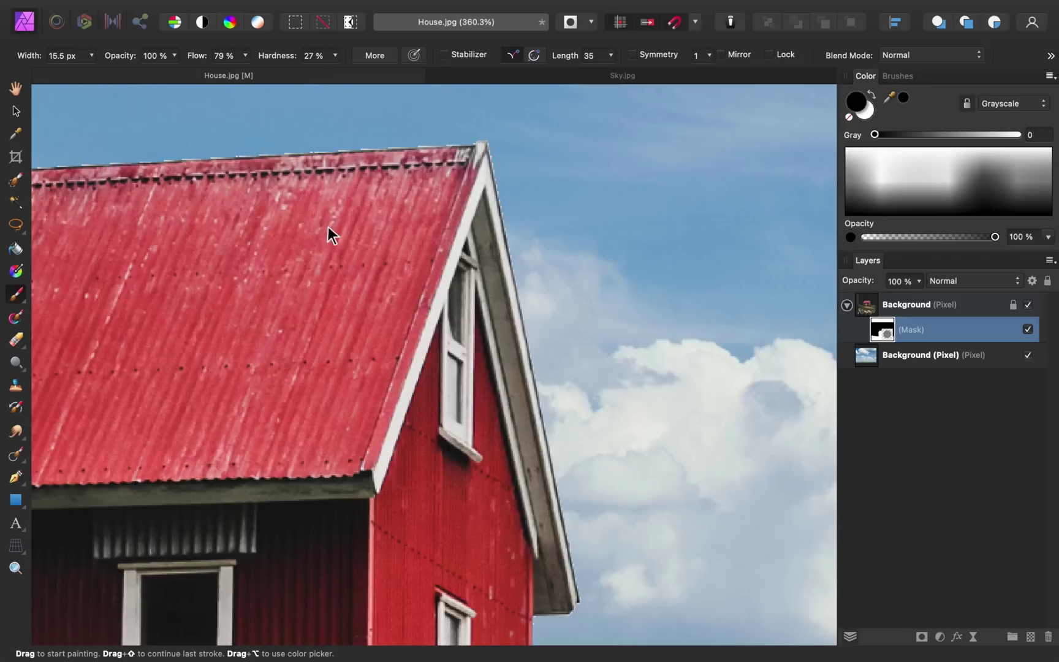
scroll(328, 230, left, 10)
scroll(328, 230, left, 10)
scroll(328, 230, down, 5)
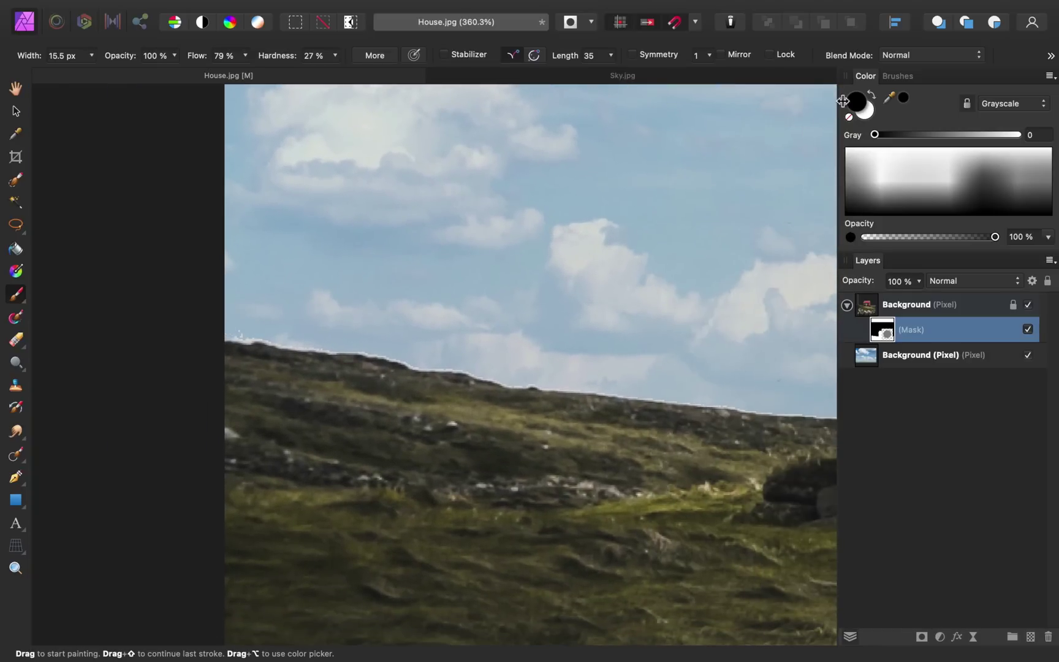
Step: Paint the white fringe off the mask along the left skyline and horizon ridge
mouse_move(211, 350)
mouse_down()
mouse_move(252, 332)
mouse_move(377, 350)
mouse_up()
mouse_move(393, 352)
mouse_down()
mouse_move(555, 389)
mouse_move(667, 395)
mouse_up()
scroll(518, 341, right, 5)
scroll(519, 341, up, 1)
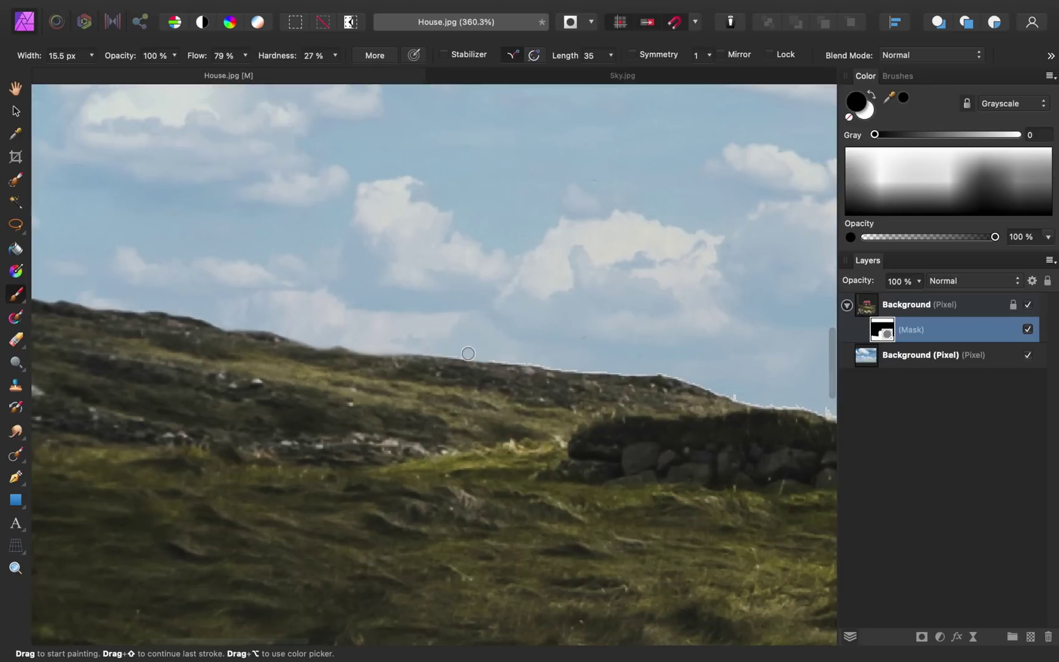
drag(439, 352, 657, 372)
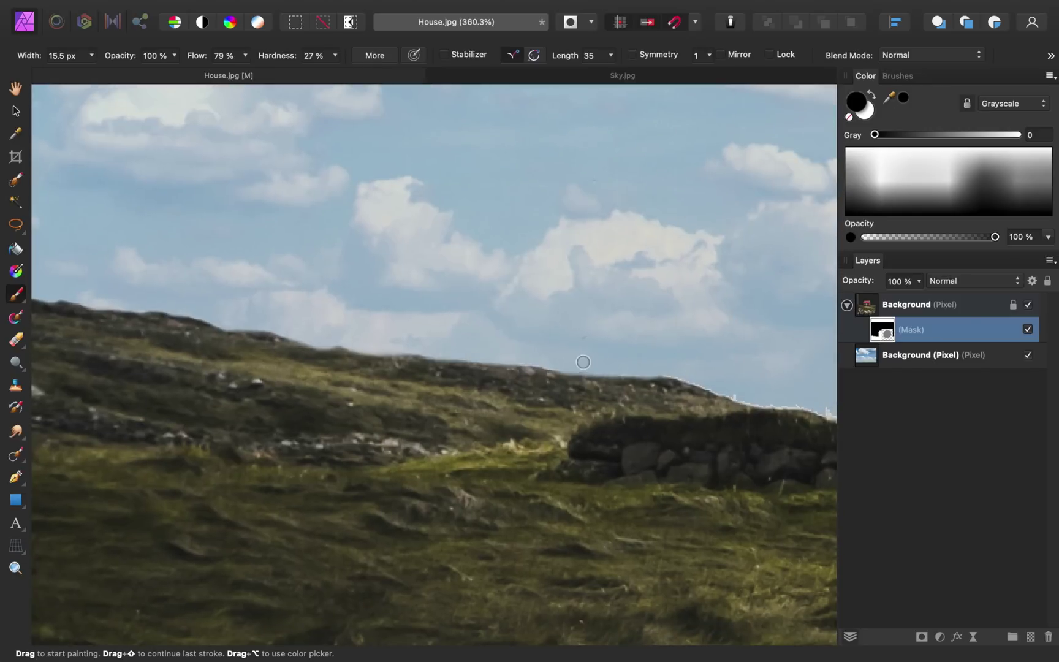
scroll(550, 361, right, 5)
scroll(550, 361, down, 1)
mouse_move(488, 336)
mouse_down()
mouse_move(678, 386)
mouse_move(705, 365)
mouse_move(725, 377)
mouse_move(748, 369)
mouse_move(751, 378)
mouse_move(750, 293)
mouse_up()
scroll(750, 293, right, 5)
scroll(750, 293, up, 3)
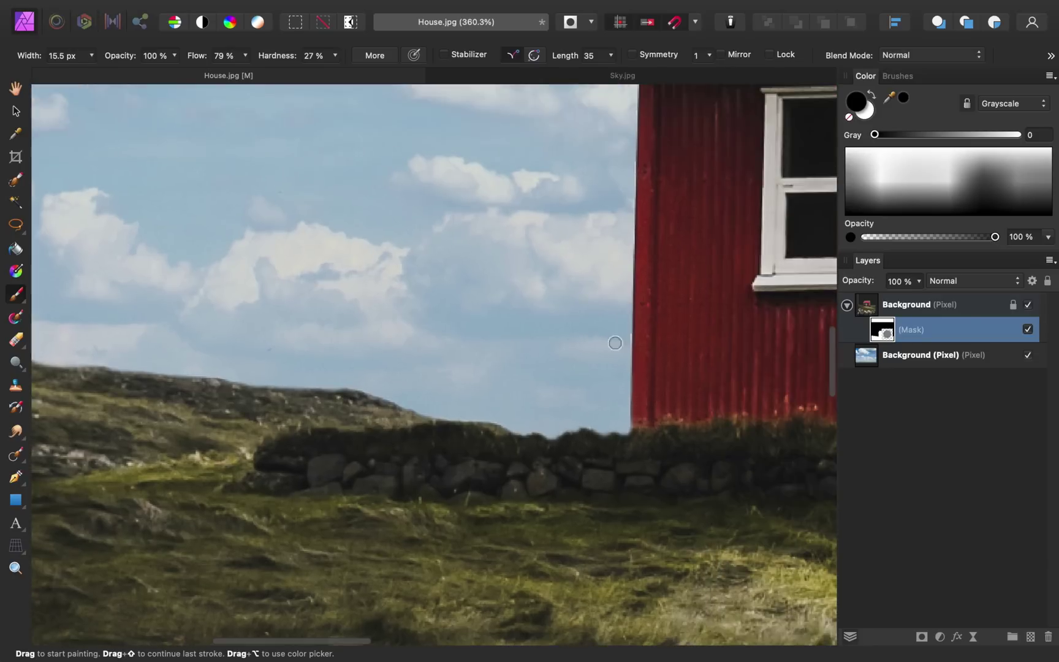
scroll(620, 350, up, 4)
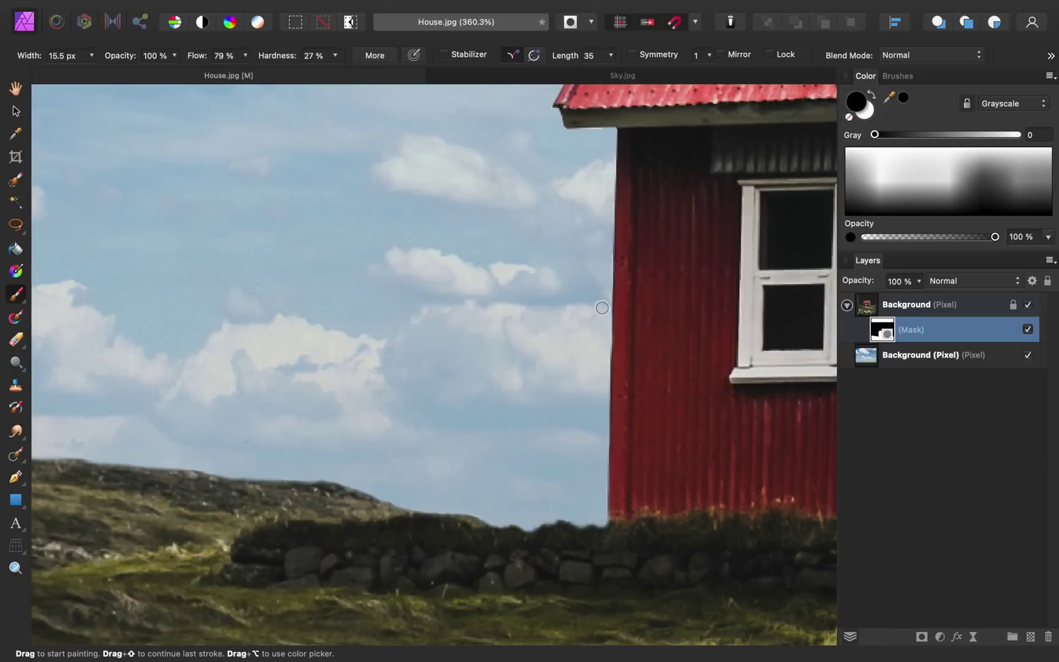
scroll(607, 257, up, 3)
scroll(607, 258, left, 1)
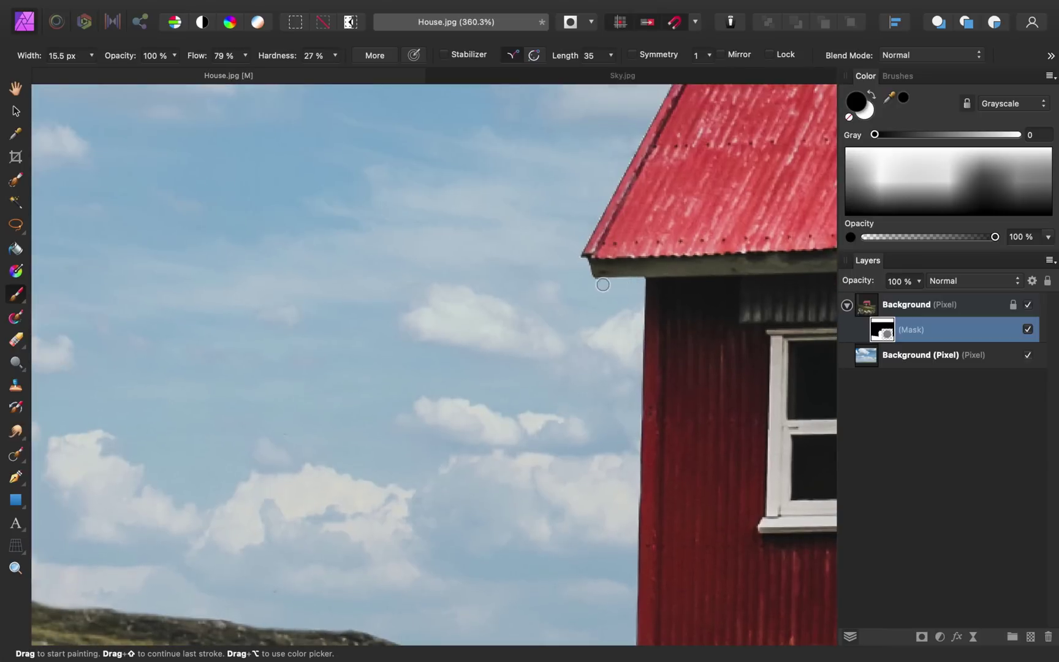
scroll(585, 269, up, 4)
scroll(586, 269, right, 2)
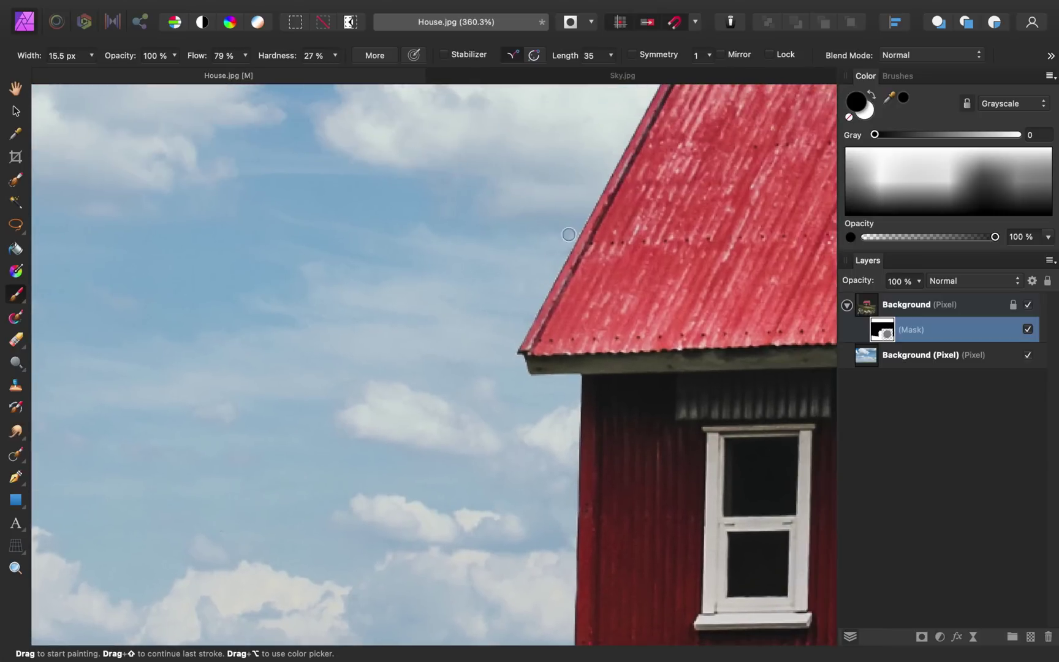
scroll(582, 202, up, 4)
scroll(583, 203, right, 2)
scroll(580, 168, up, 2)
scroll(580, 168, right, 4)
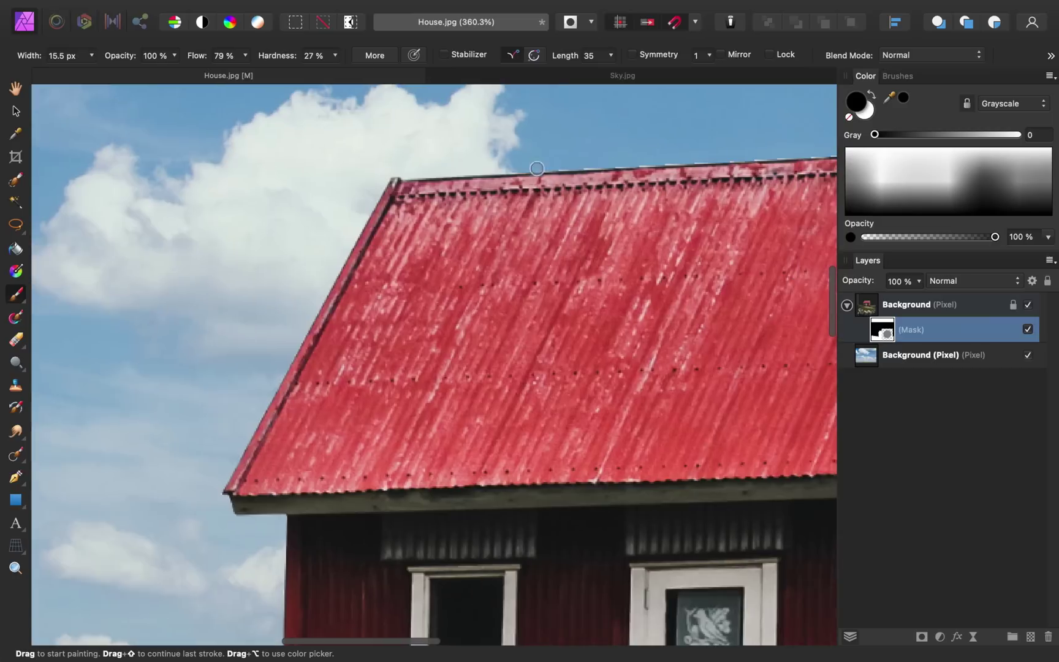
Step: Undo the last stroke and repaint the roof ridge to remove its white fringe
key(super+z)
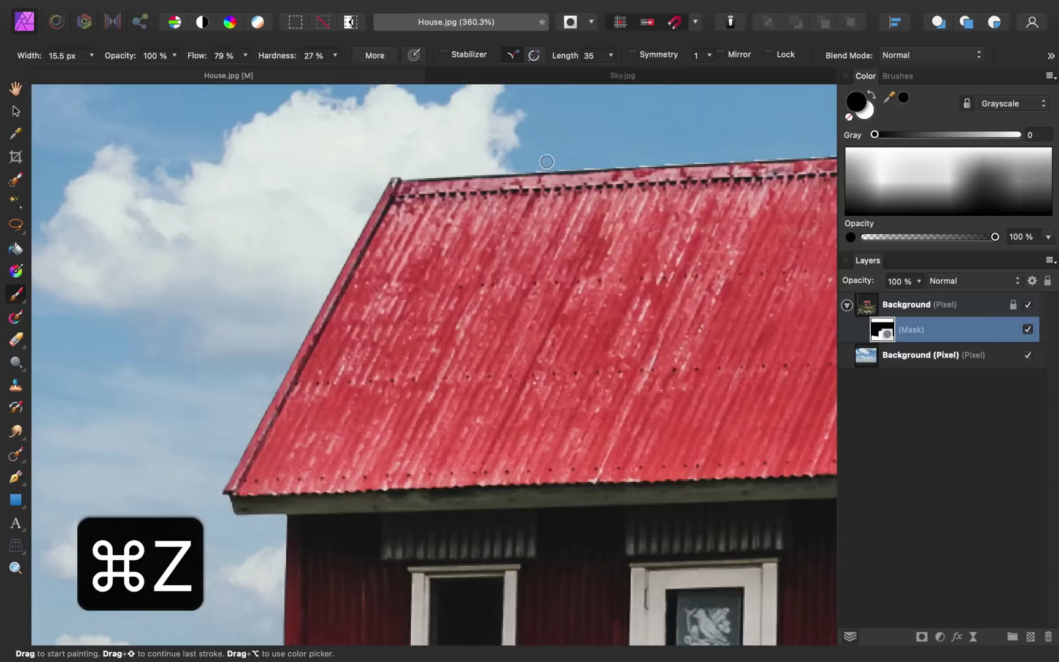
drag(547, 164, 738, 155)
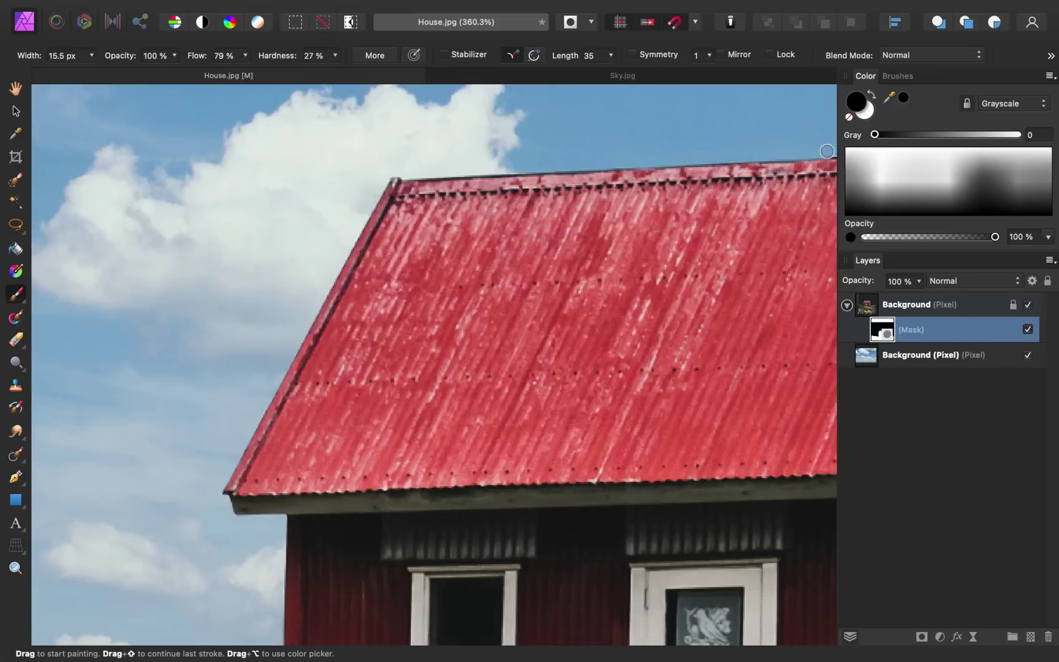
scroll(558, 165, right, 5)
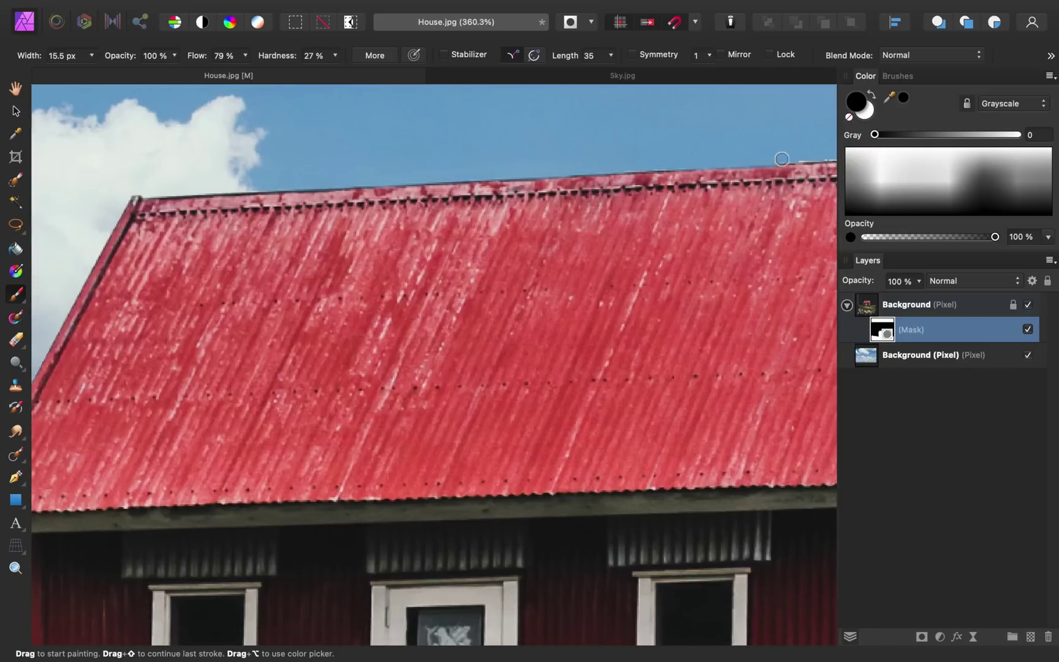
scroll(769, 157, right, 6)
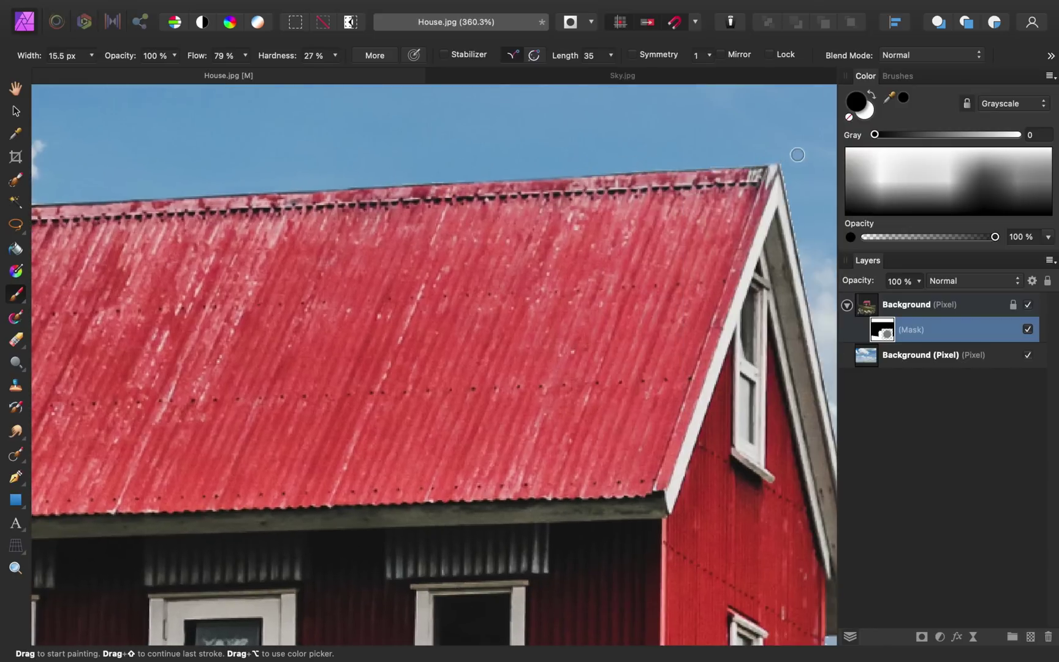
scroll(792, 154, right, 6)
scroll(792, 154, down, 2)
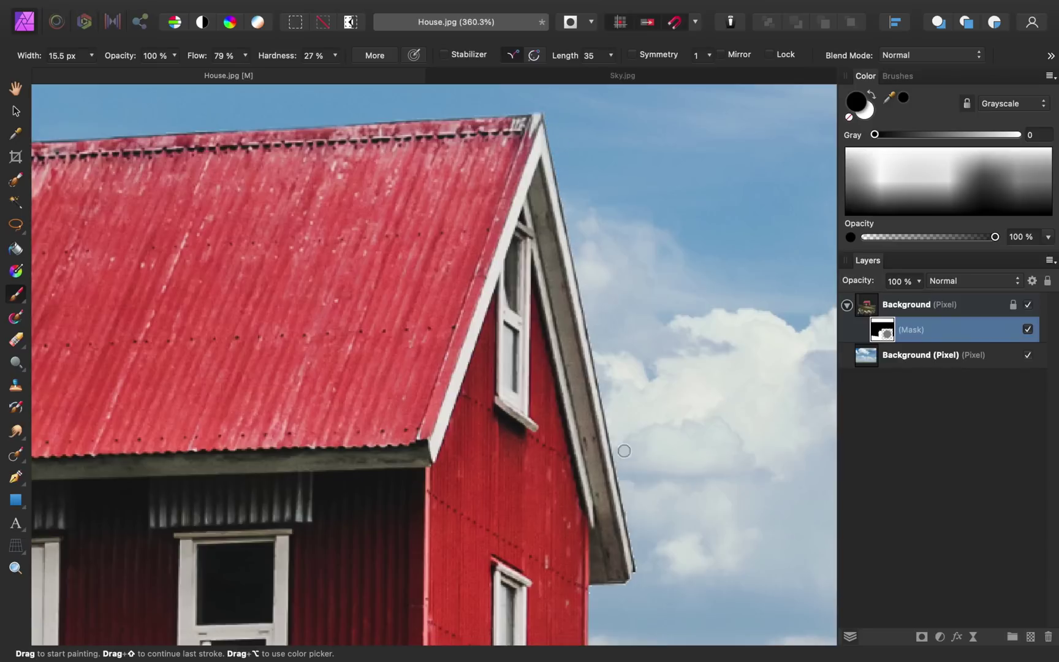
scroll(610, 374, down, 6)
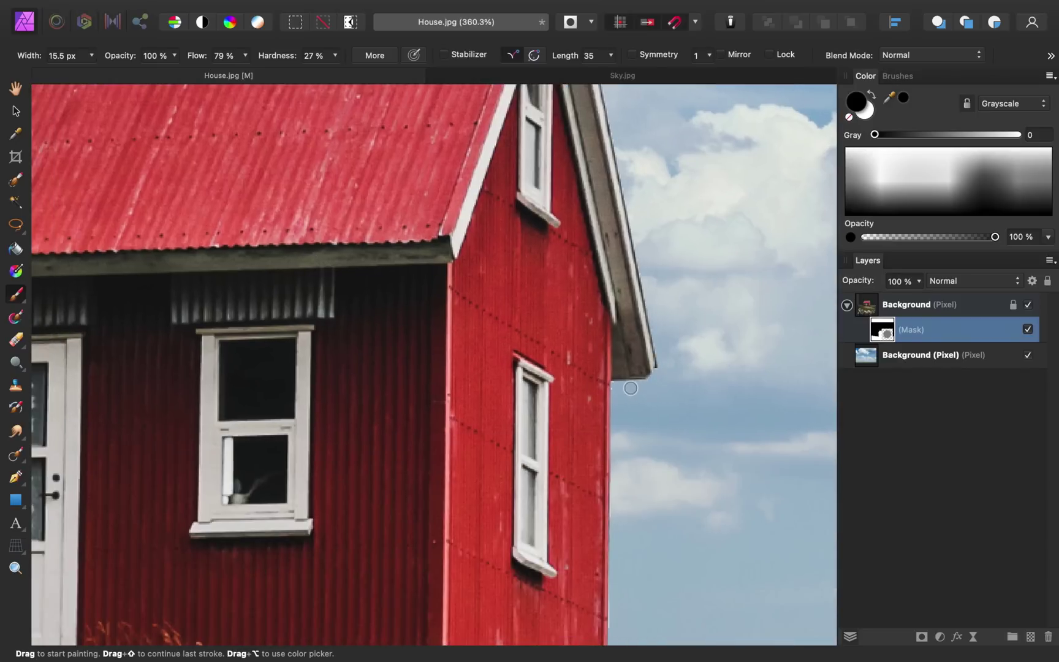
scroll(619, 402, down, 6)
Step: Remove the white halo where the grass meets the sky, then fit the whole image in view
mouse_move(600, 478)
mouse_down()
mouse_move(621, 505)
mouse_move(634, 495)
mouse_move(621, 515)
mouse_move(652, 504)
mouse_move(671, 517)
mouse_move(815, 493)
mouse_move(749, 505)
mouse_move(800, 497)
mouse_up()
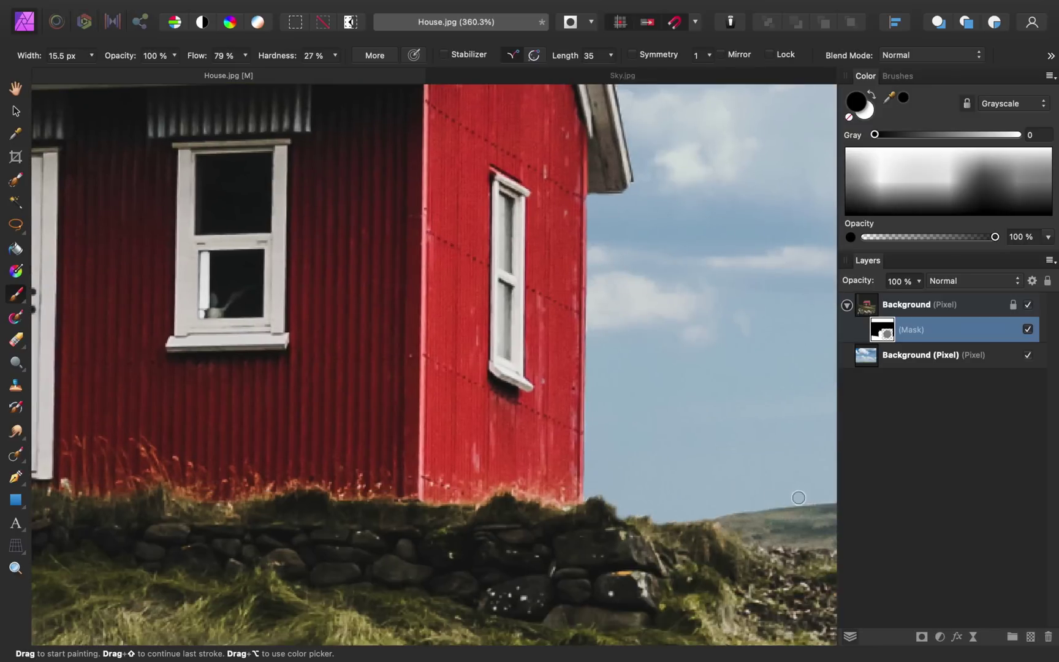
scroll(473, 440, right, 10)
scroll(472, 440, down, 3)
drag(198, 359, 589, 333)
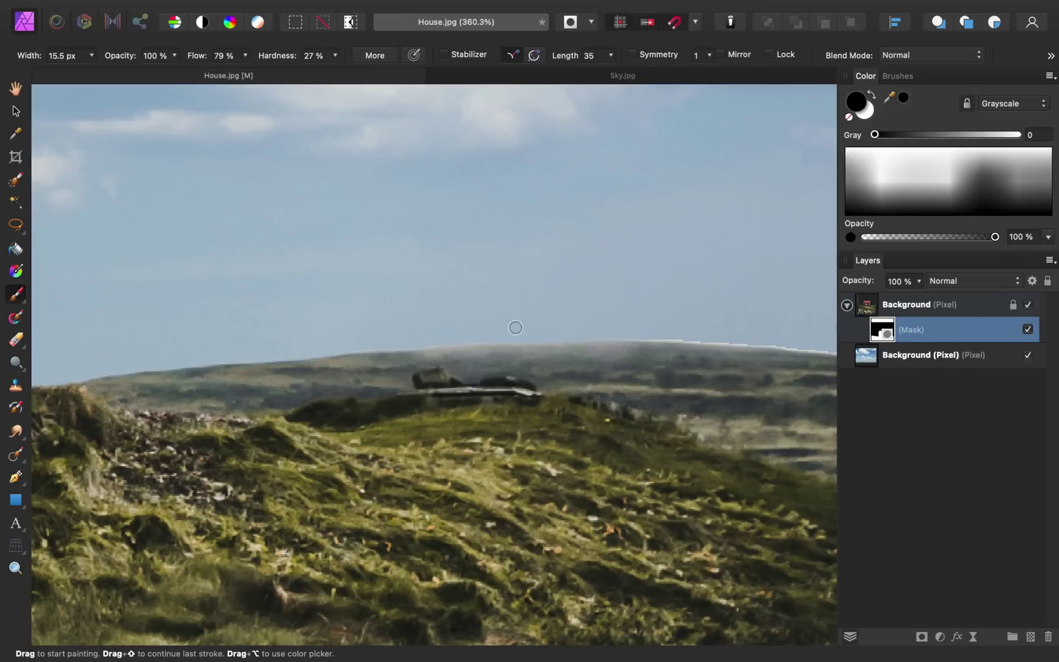
scroll(364, 295, right, 8)
scroll(364, 296, down, 1)
key(super+0)
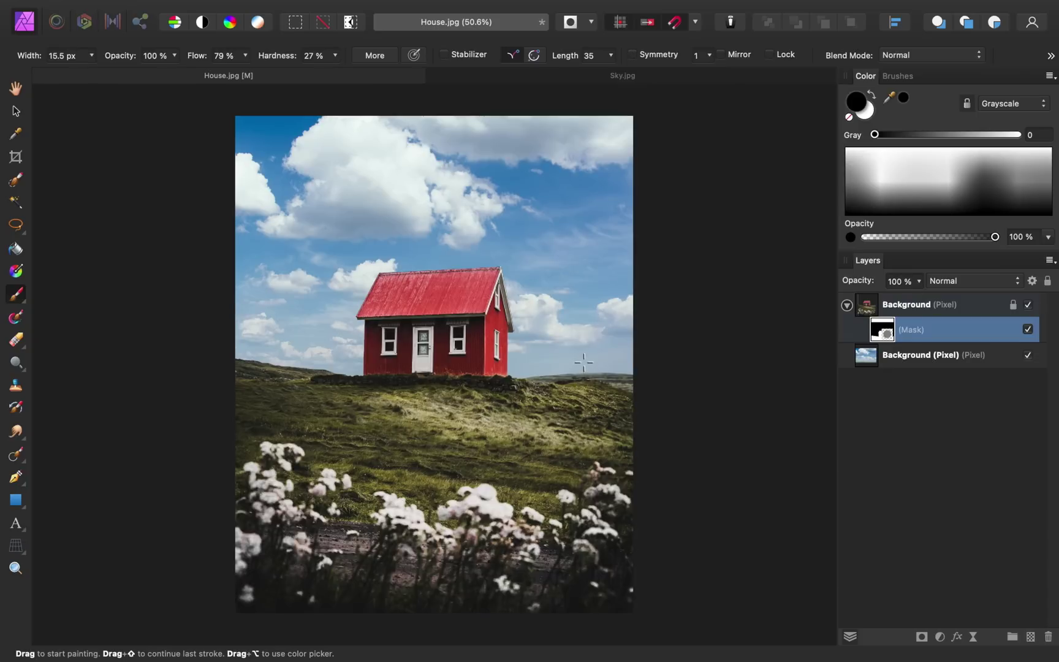
Step: Select the Background (Pixel) house layer itself instead of its mask
click(904, 306)
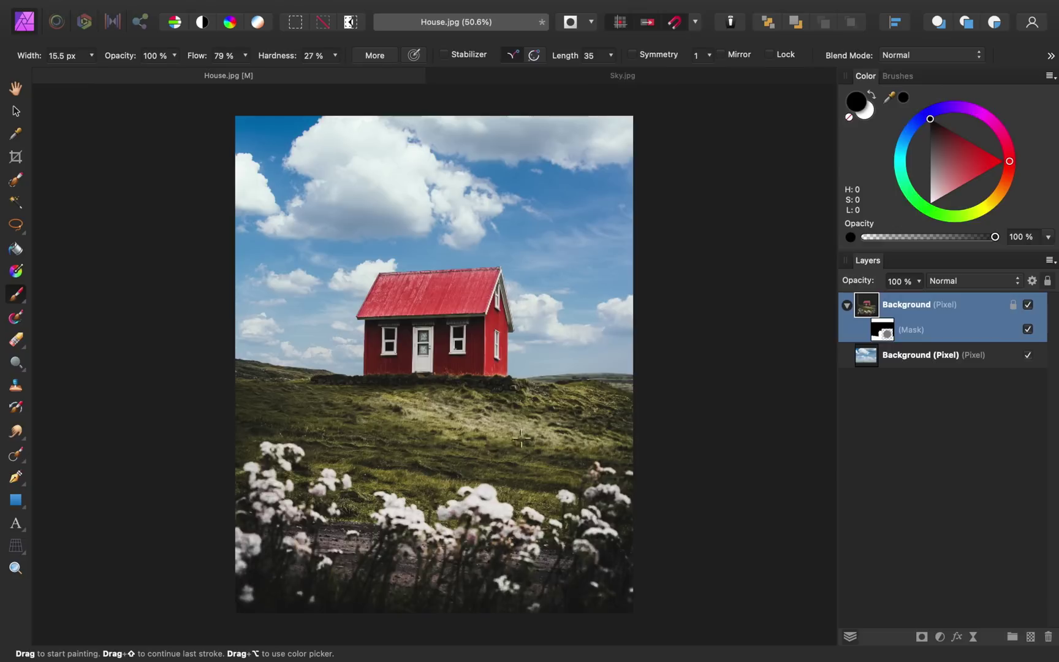
Step: Add a Curves adjustment with its midpoint raised and nest it inside the house layer, comparing before and after
click(943, 638)
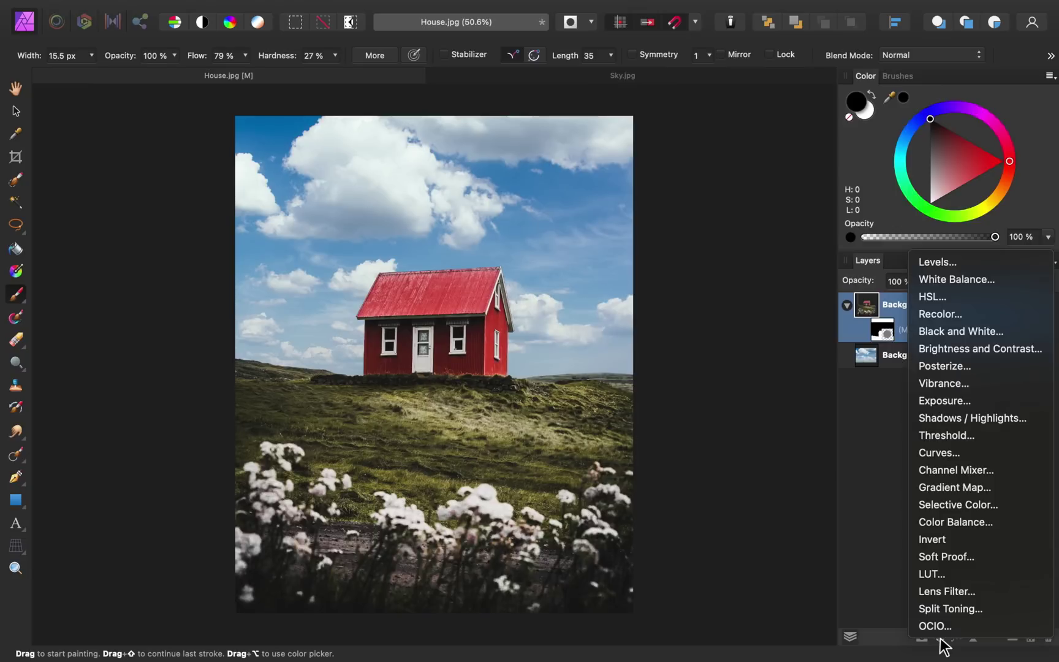
click(971, 454)
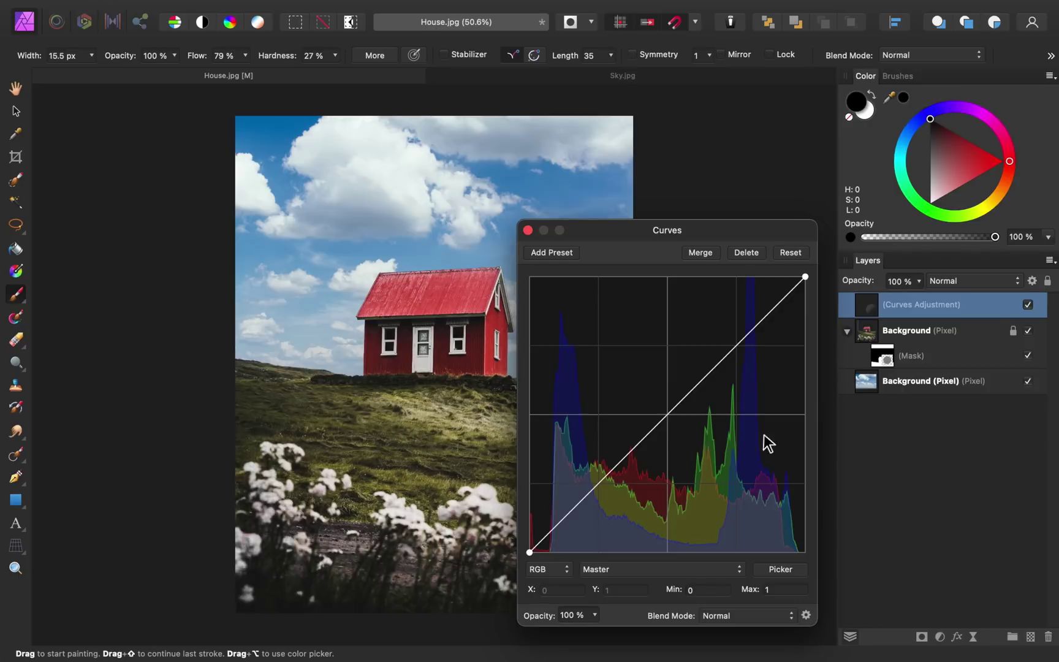
drag(664, 419, 656, 397)
click(528, 230)
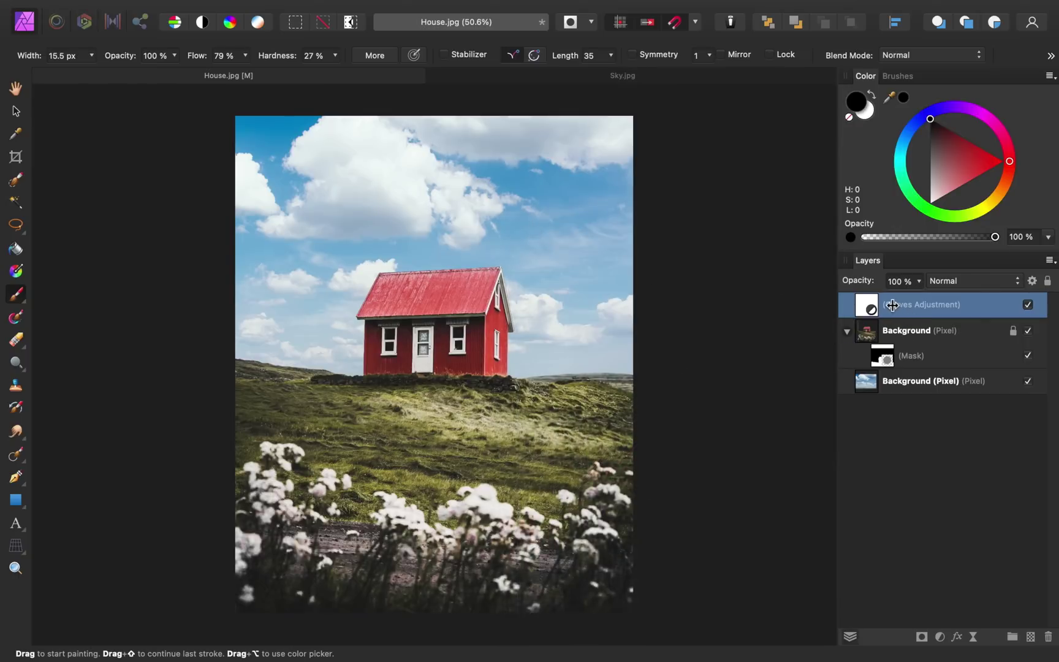
drag(863, 305, 908, 365)
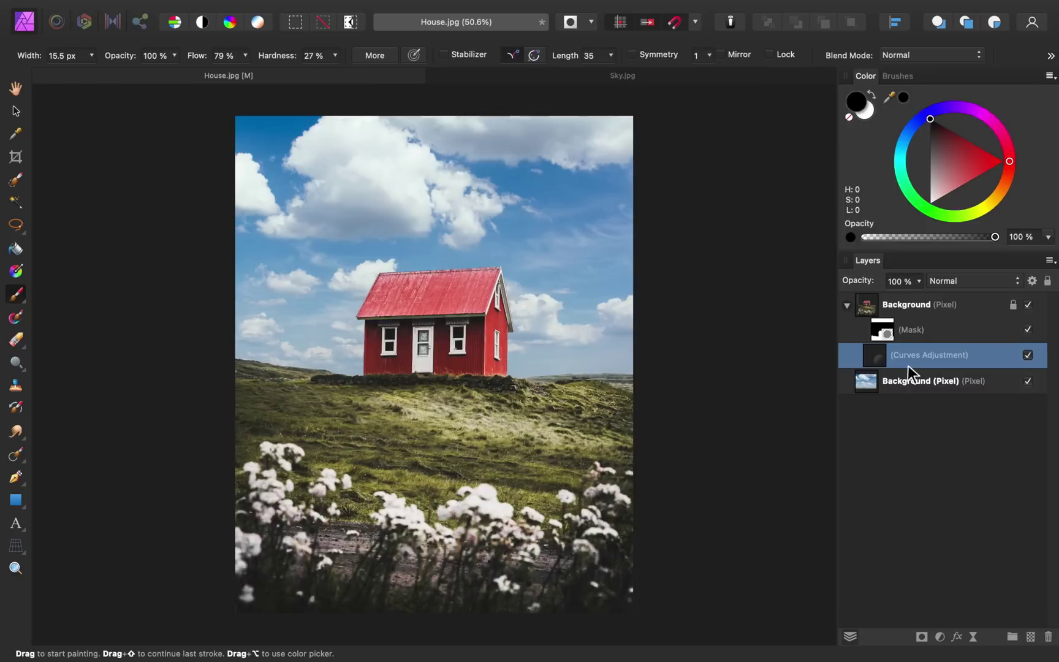
click(1028, 356)
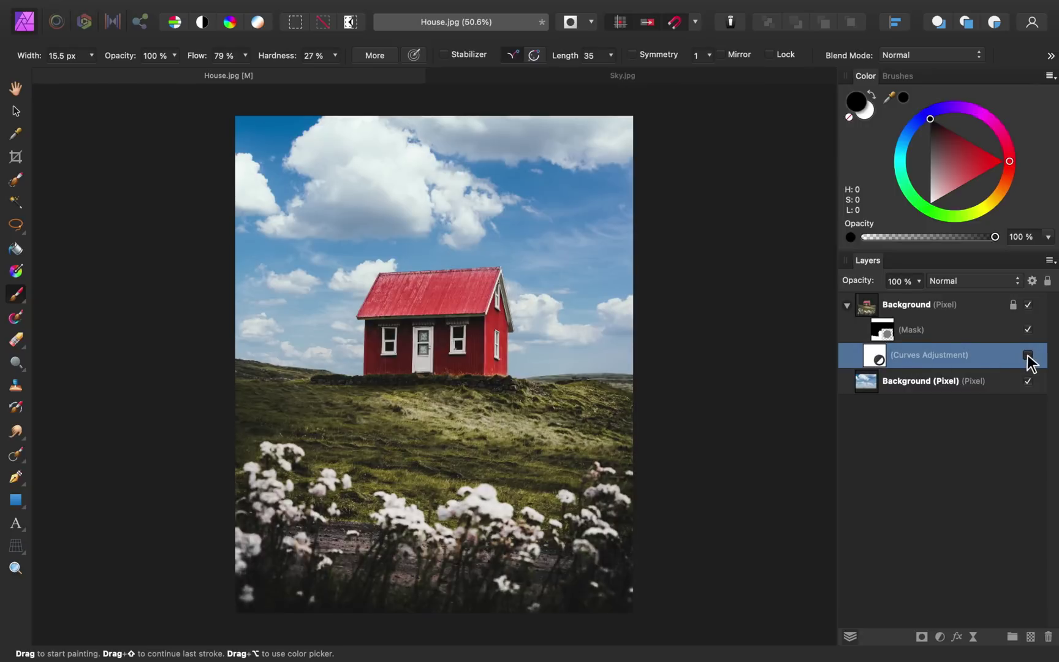
click(1028, 355)
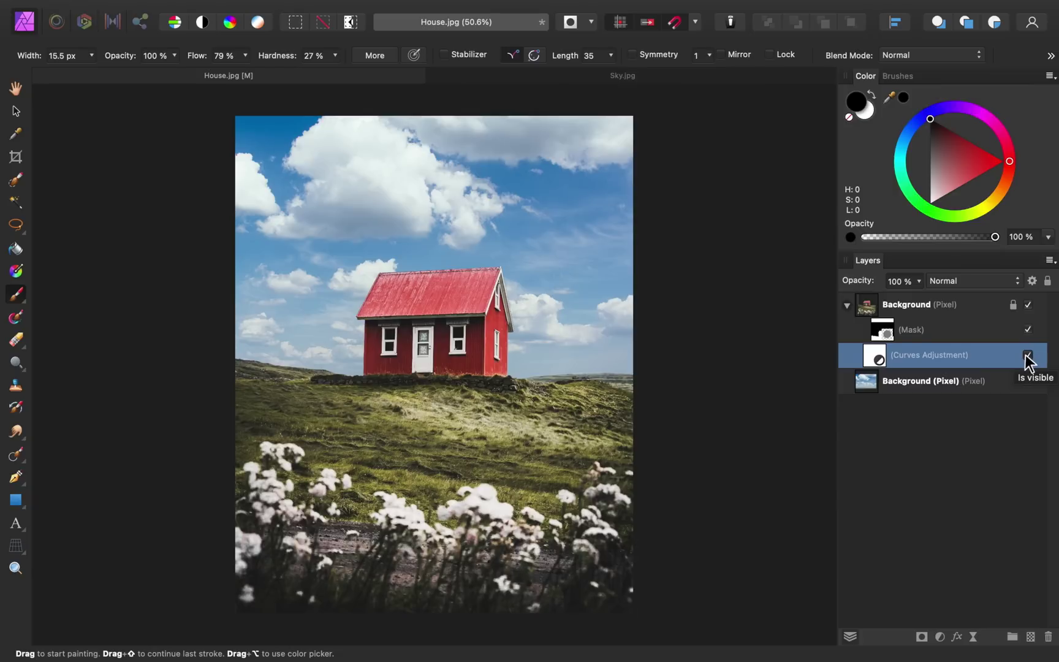
Step: Add a Color Balance adjustment and shift the shadows toward cyan and green
click(940, 636)
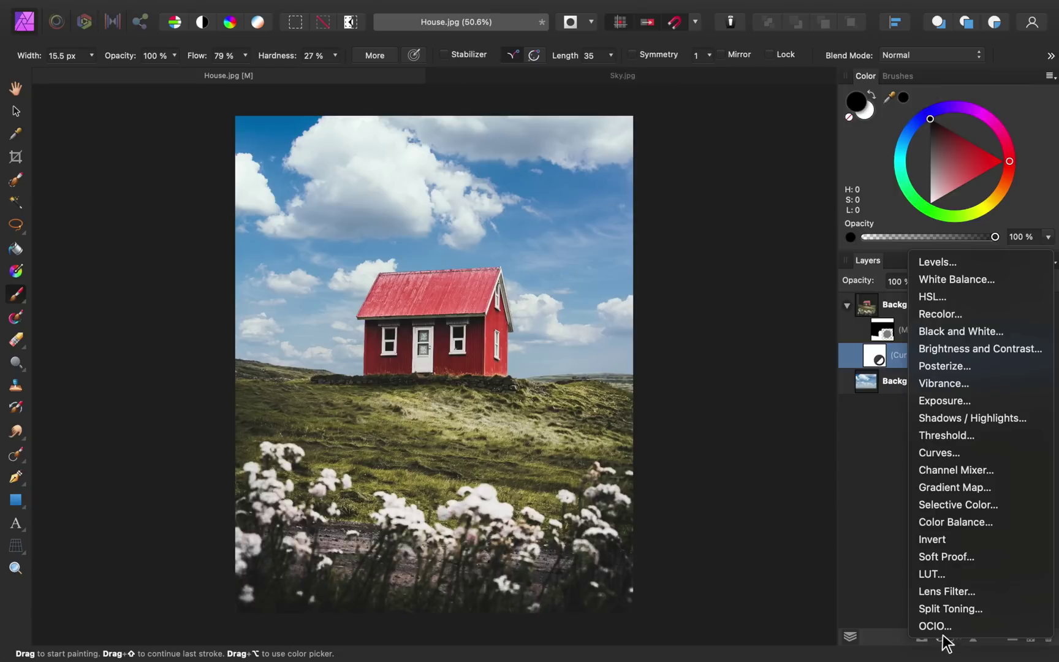
click(970, 524)
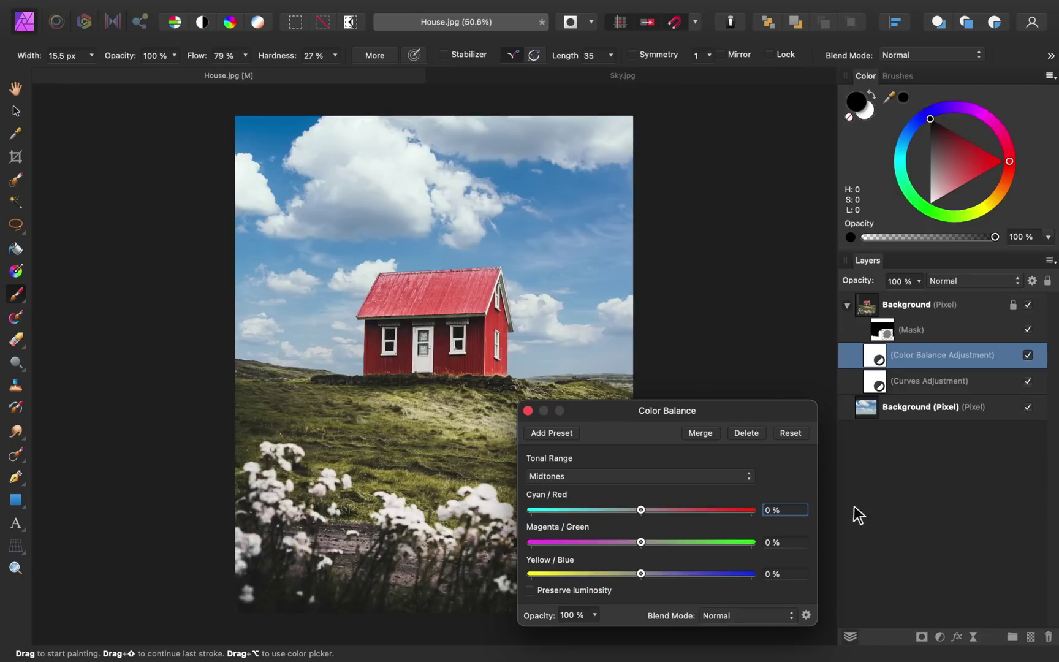
click(630, 477)
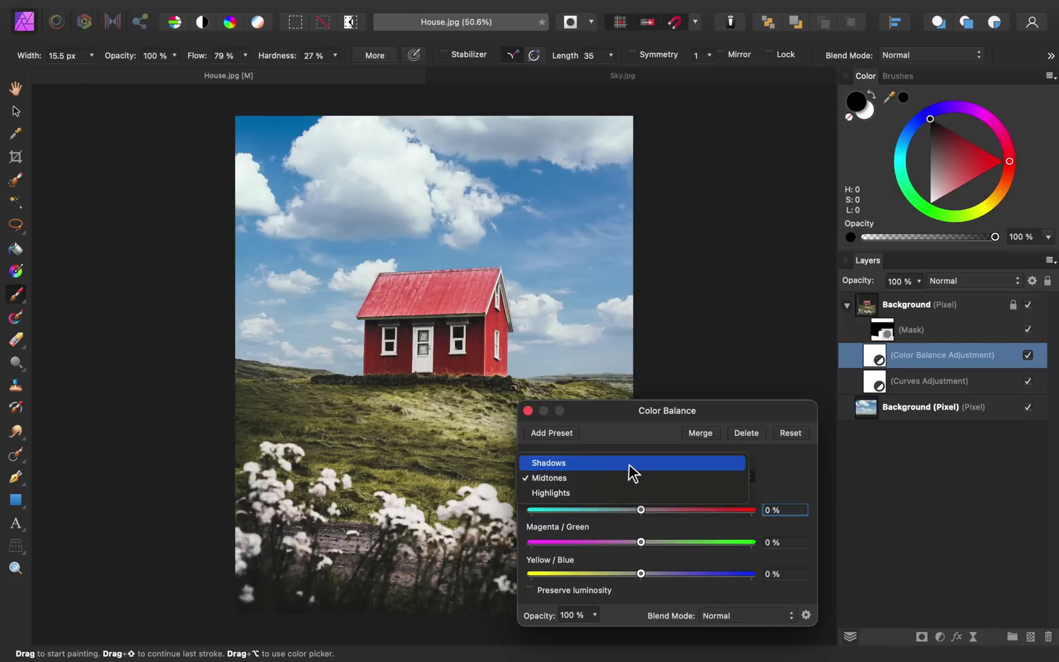
click(613, 463)
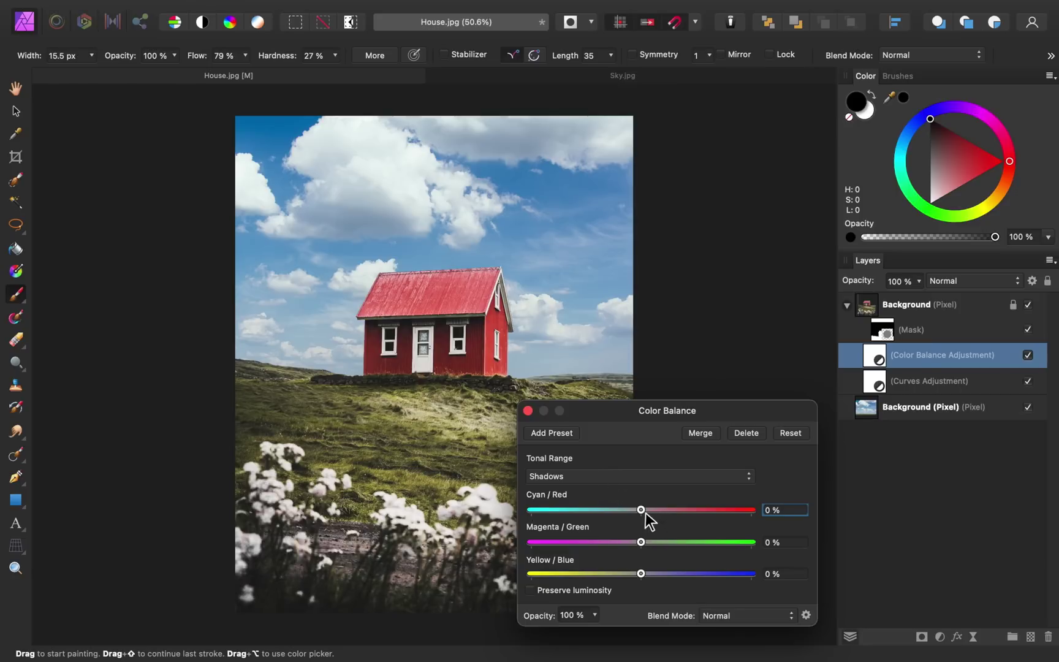
drag(641, 510, 652, 540)
drag(653, 542, 647, 573)
Step: Shift midtones toward red and yellow, and set highlights to Cyan/Red 6% and Yellow/Blue -6%
click(650, 476)
click(646, 491)
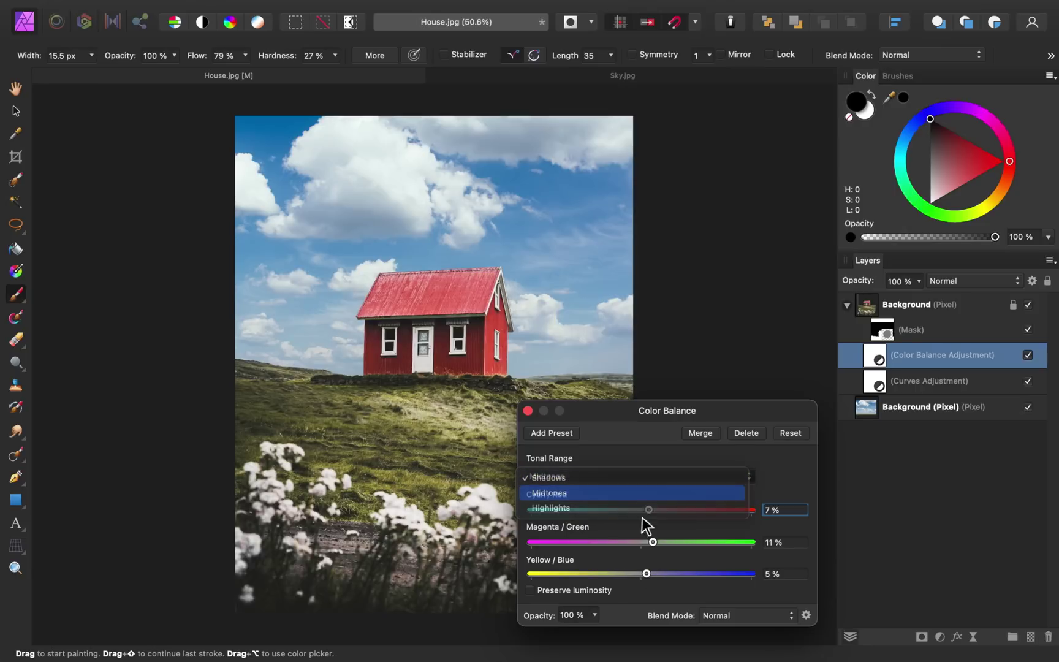
drag(640, 510, 650, 544)
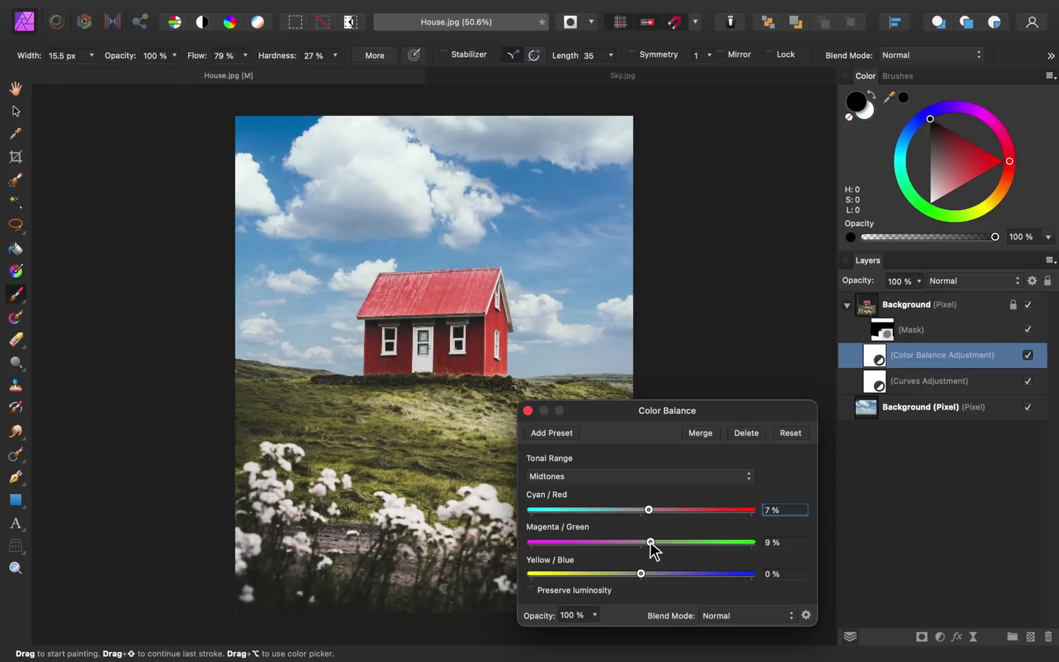
drag(641, 572, 633, 574)
click(657, 478)
click(656, 490)
drag(641, 510, 647, 510)
drag(642, 574, 634, 574)
click(527, 411)
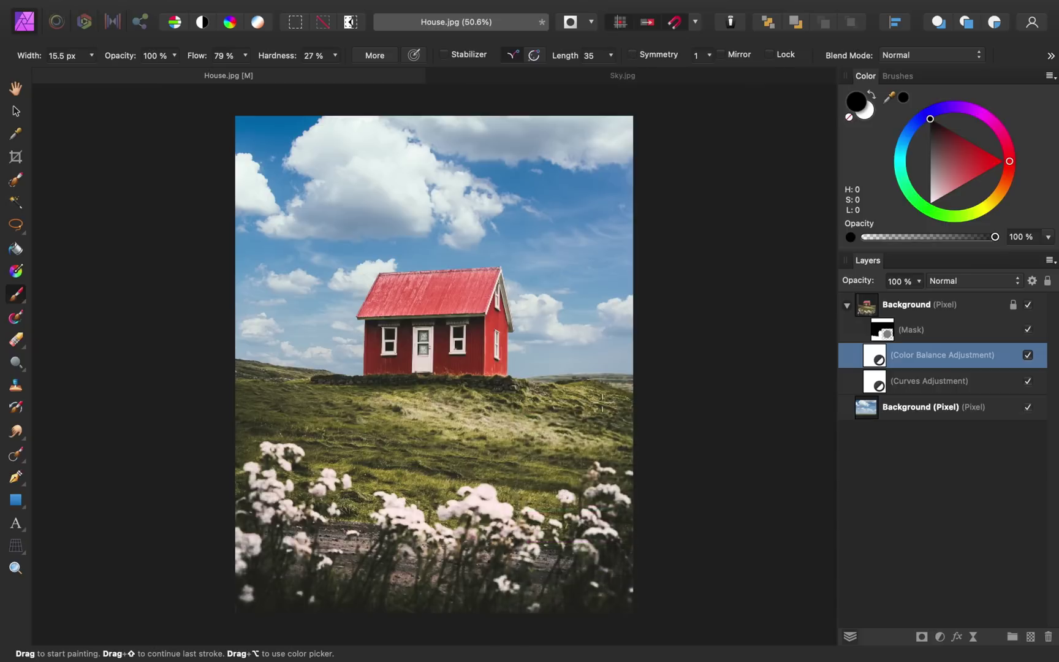
Step: Toggle the Curves grading off and on to compare, then select the sky layer for a live filter
shift+click(996, 381)
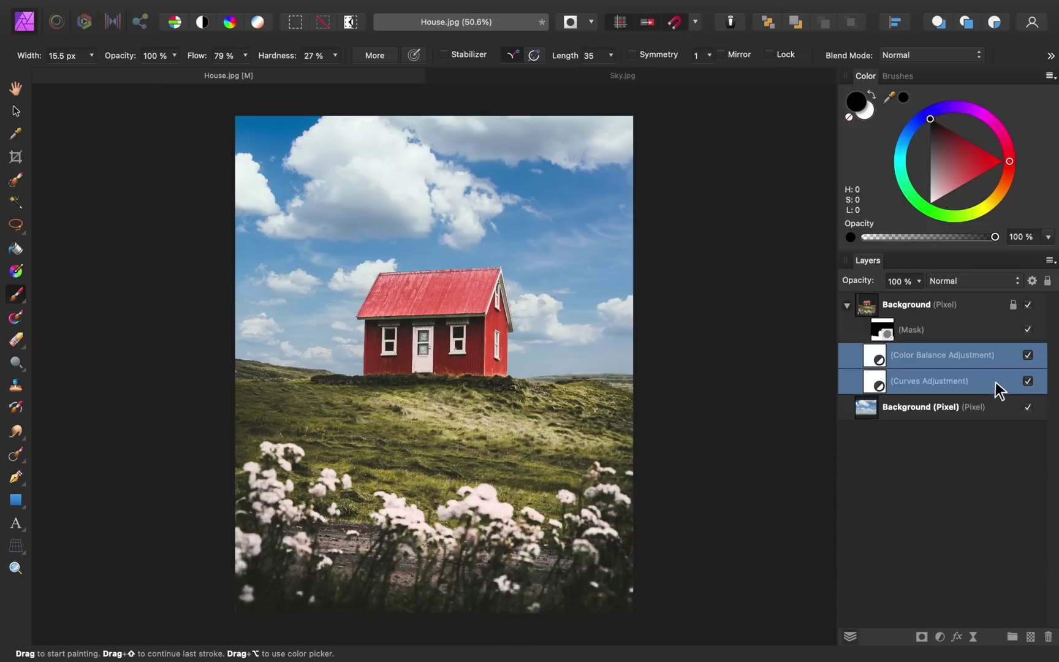
click(1028, 381)
click(1028, 381)
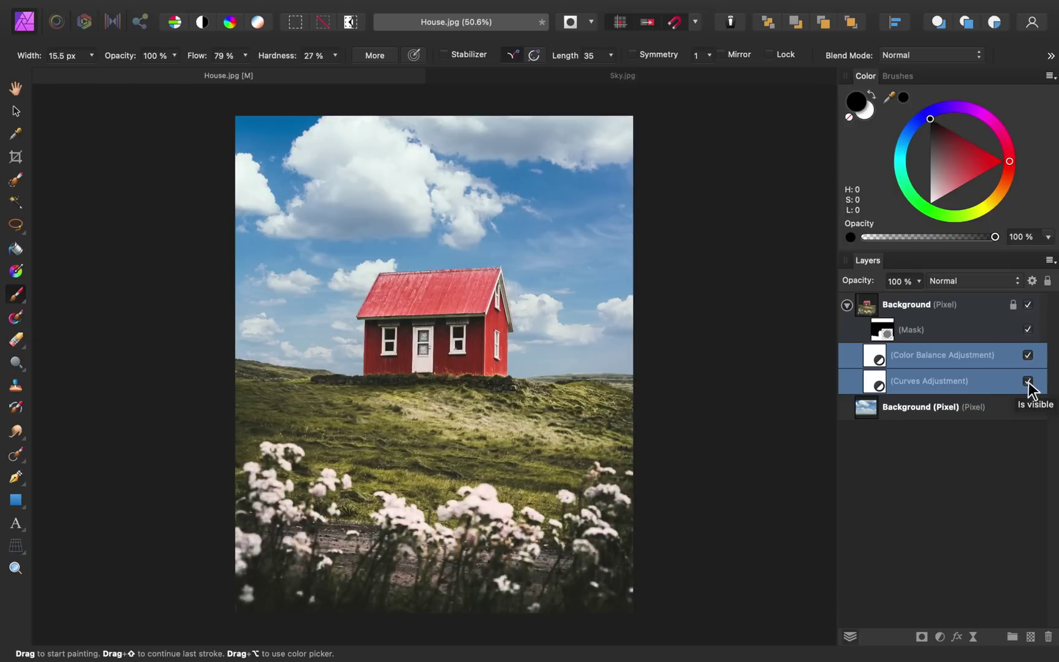
click(961, 411)
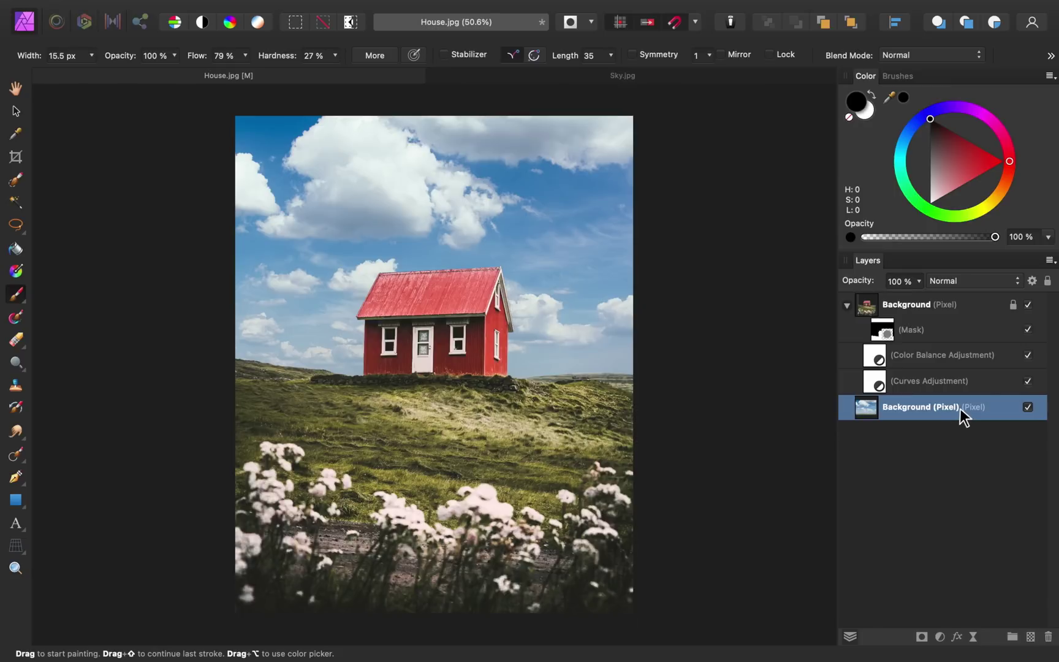
click(974, 637)
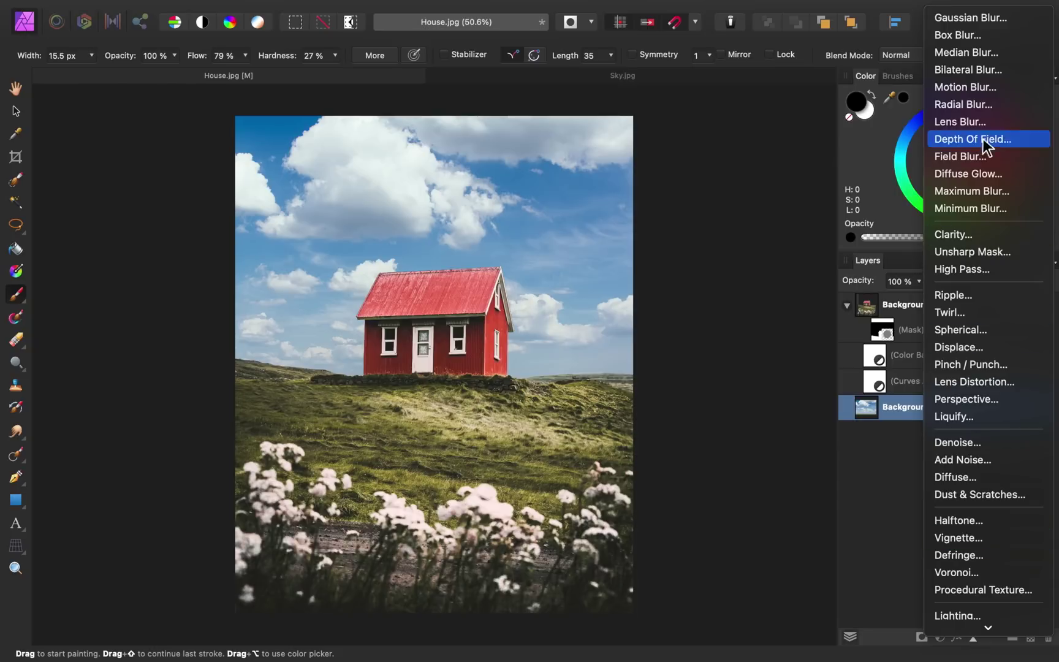
Step: Apply a live Gaussian Blur of 3.1 px radius to the sky layer, then ready the brush
key(Escape)
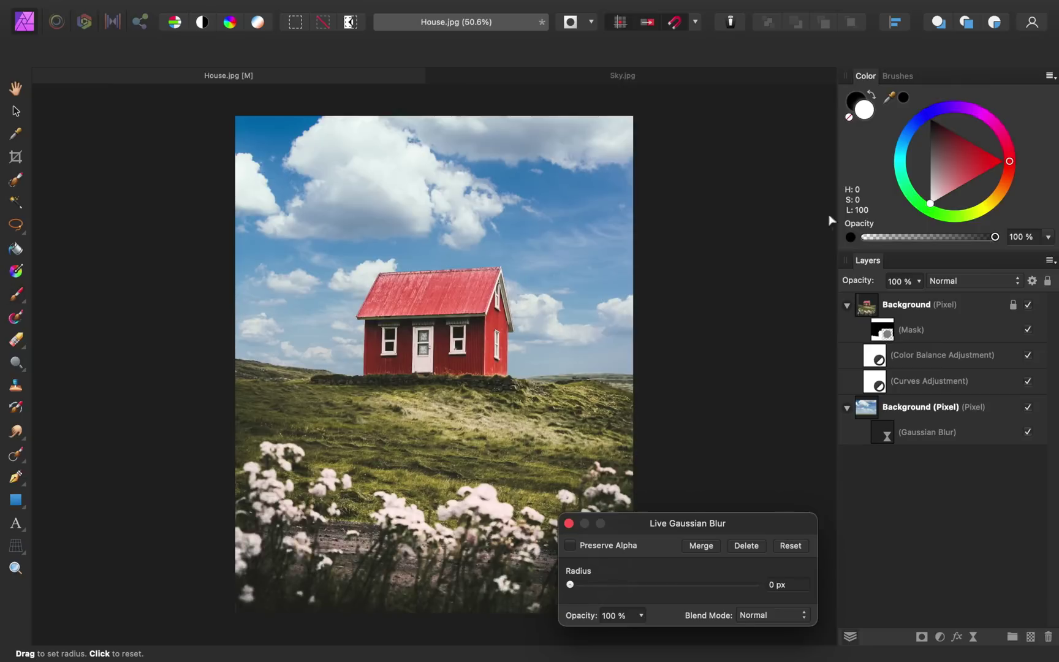
drag(572, 583, 623, 590)
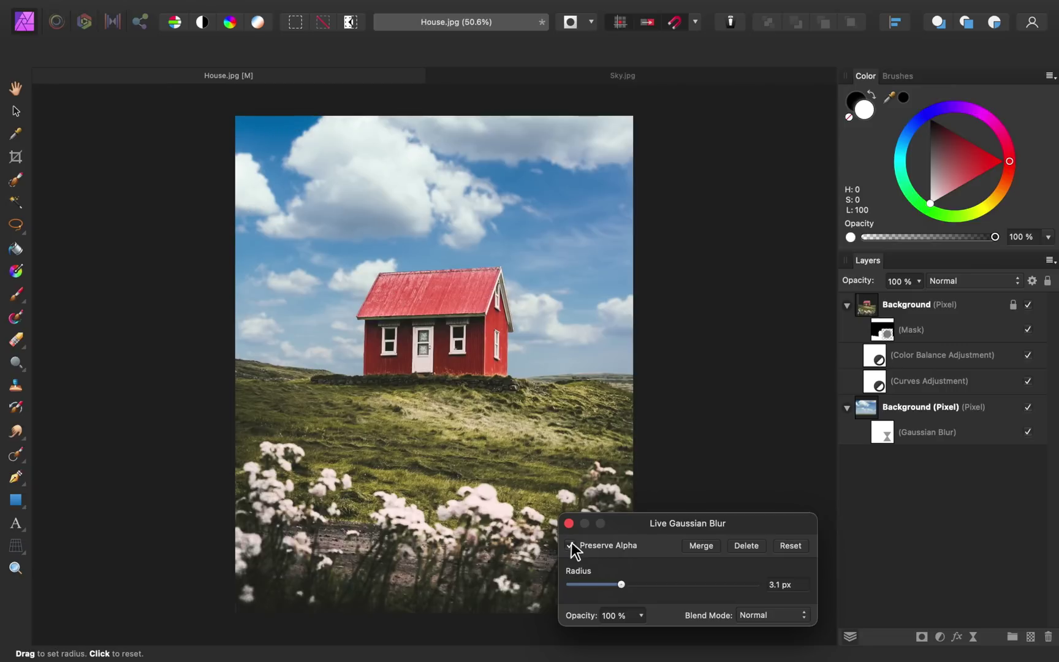
click(569, 523)
key(b)
key(x)
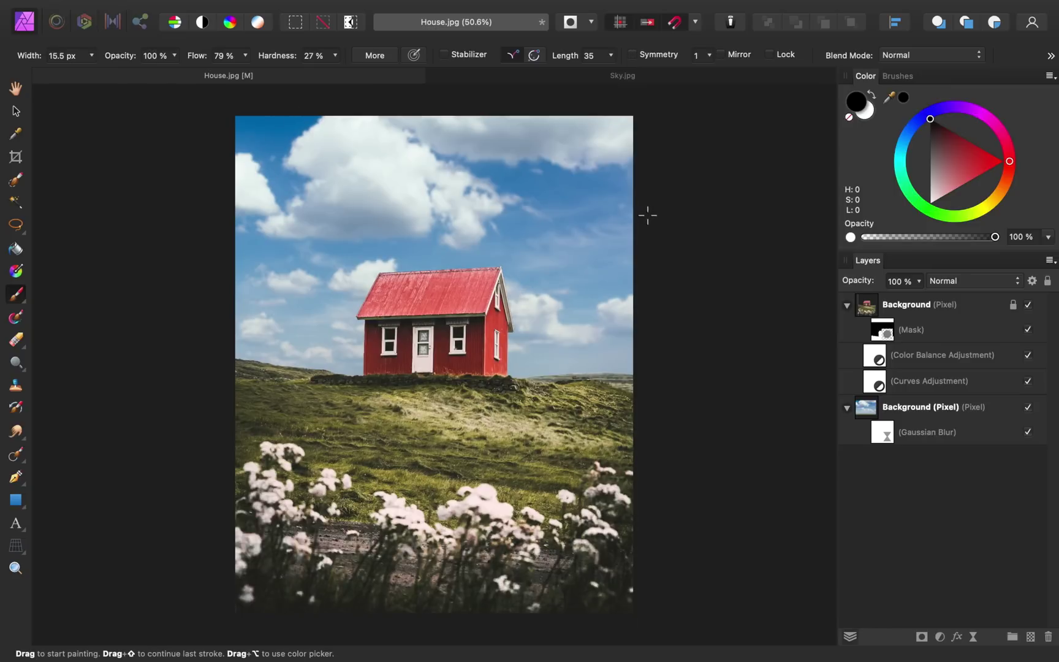
Step: Nest an HSL adjustment under Gaussian Blur in Background (Pixel) with Saturation Shift -41%
click(940, 636)
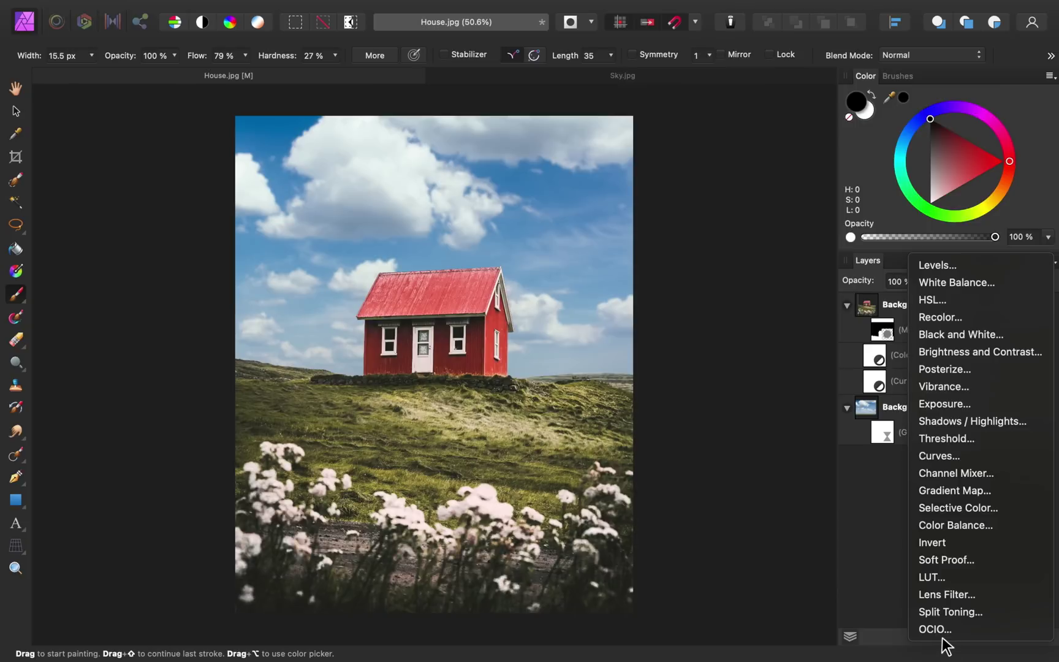
click(965, 300)
drag(898, 406, 967, 468)
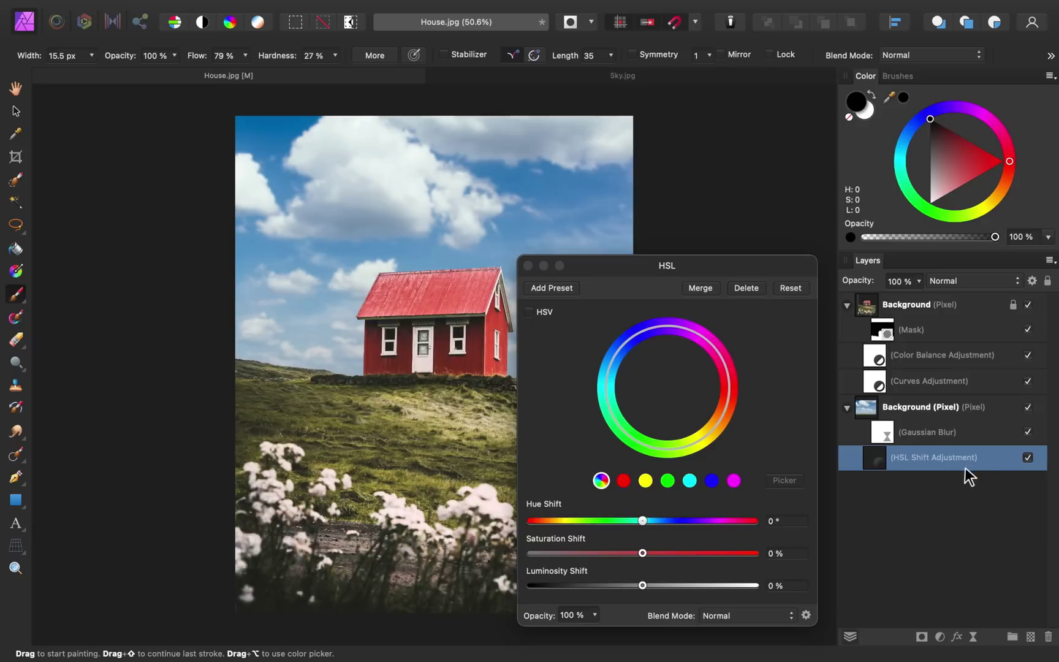
click(640, 553)
drag(615, 552, 596, 548)
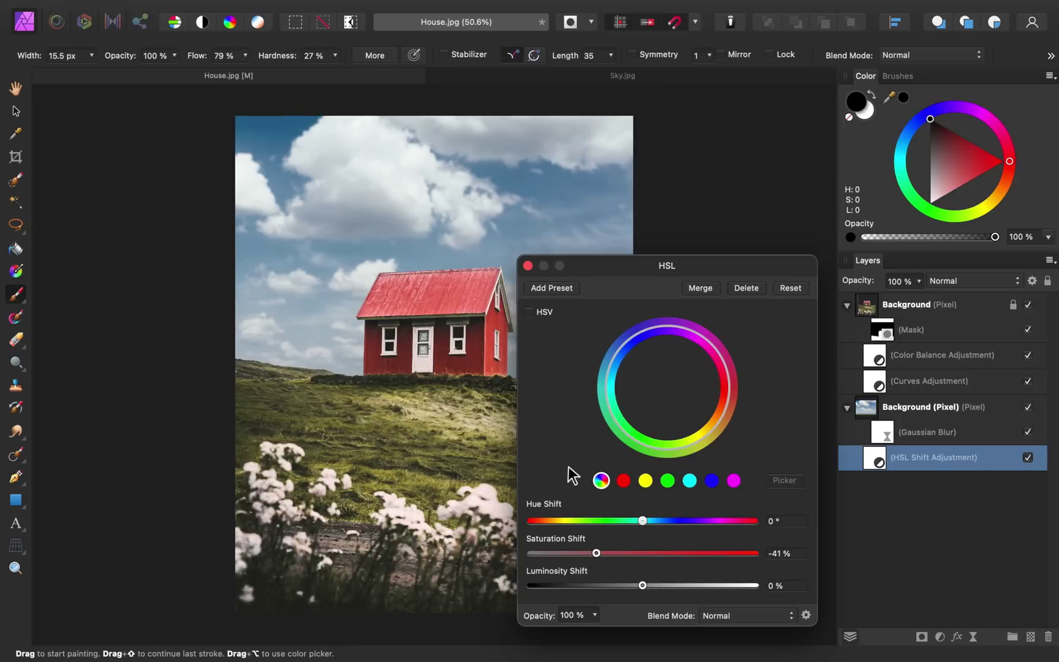
click(529, 266)
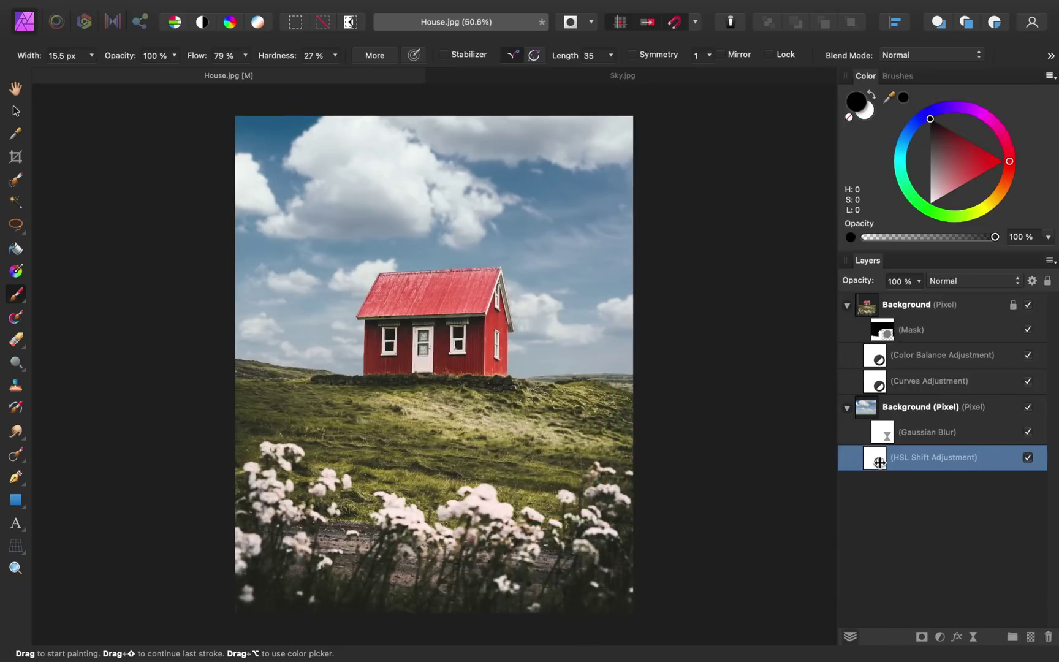
Step: Invert the HSL adjustment's mask to hide it and set up a larger white brush
key(super+i)
click(865, 113)
key(bracketright)
key(bracketright)
key(bracketright)
key(bracketright)
key(bracketright)
key(bracketright)
key(bracketright)
key(bracketright)
key(bracketright)
key(bracketright)
key(bracketright)
key(bracketright)
key(bracketright)
key(bracketright)
key(bracketright)
key(bracketright)
key(bracketright)
key(bracketright)
key(bracketright)
key(bracketright)
key(bracketright)
key(bracketright)
key(bracketright)
key(bracketright)
Step: Paint desaturation into the top-left sky, undo the stroke, and lower brush Flow to 37%
mouse_move(312, 129)
mouse_down()
mouse_move(269, 143)
mouse_move(269, 166)
mouse_move(315, 177)
mouse_up()
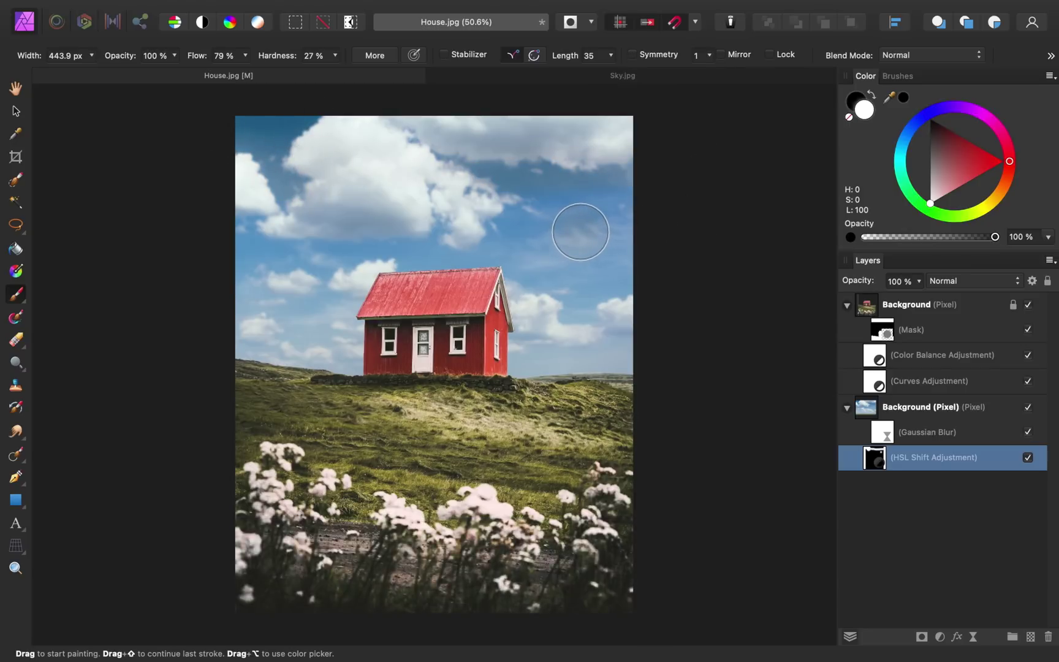
key(super+z)
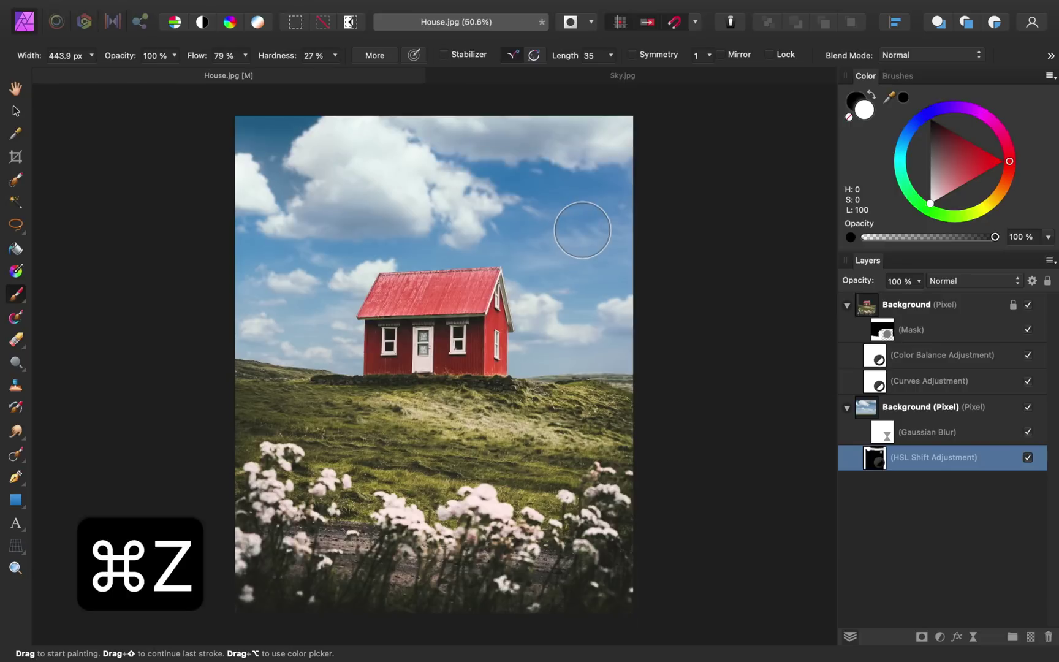
mouse_move(194, 56)
mouse_down()
mouse_move(178, 56)
mouse_move(192, 56)
mouse_up()
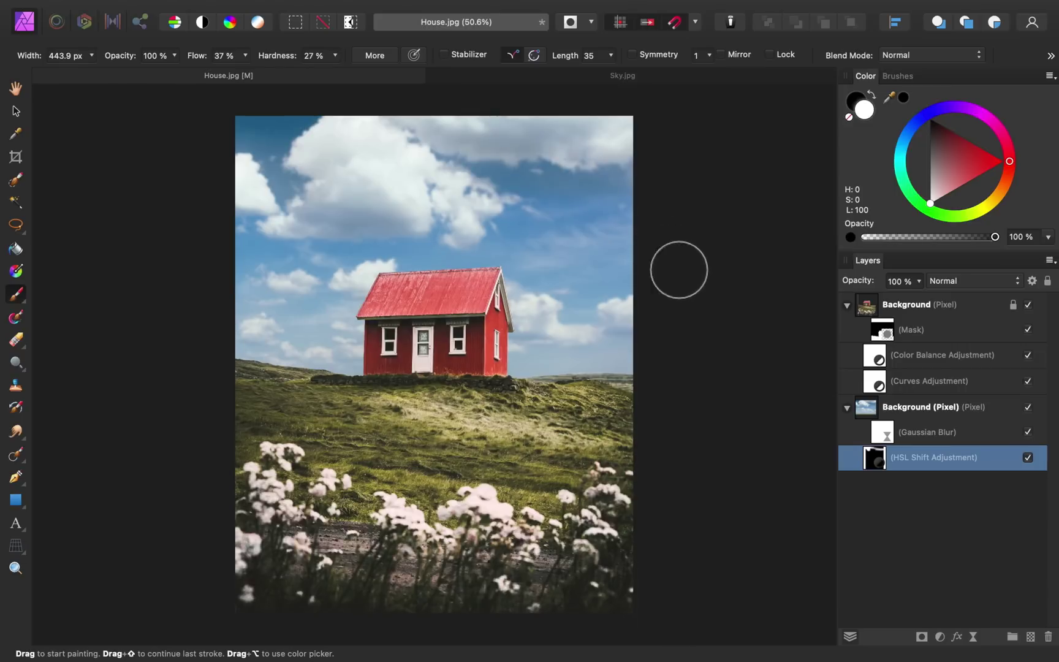
click(941, 637)
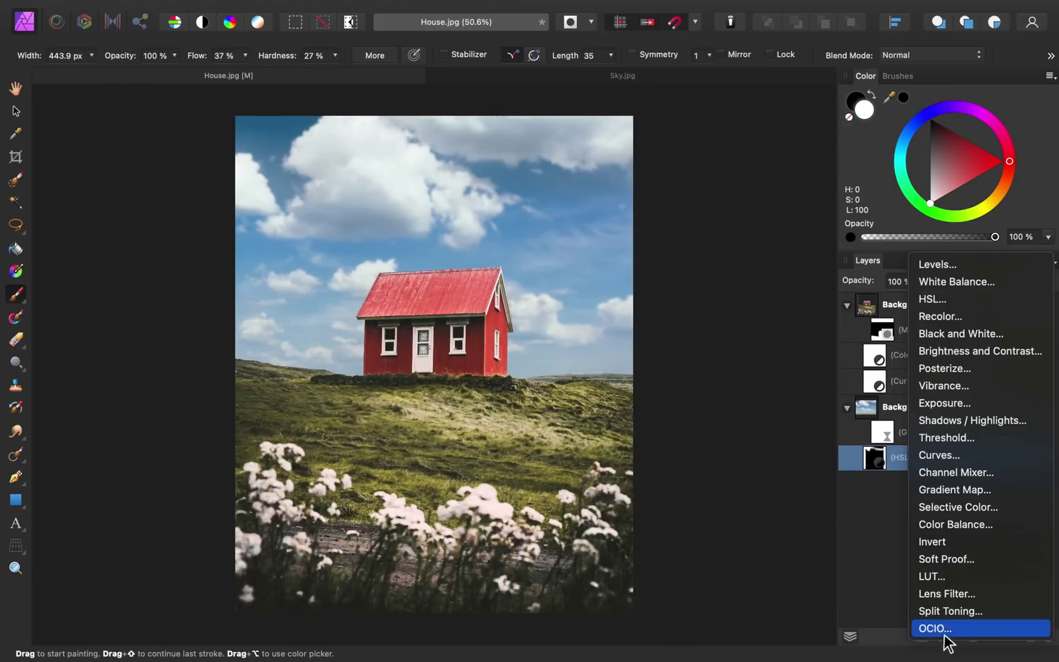
Step: Add a Brightness/Contrast adjustment to the sky layer with Brightness 28% and Contrast -24%
click(990, 352)
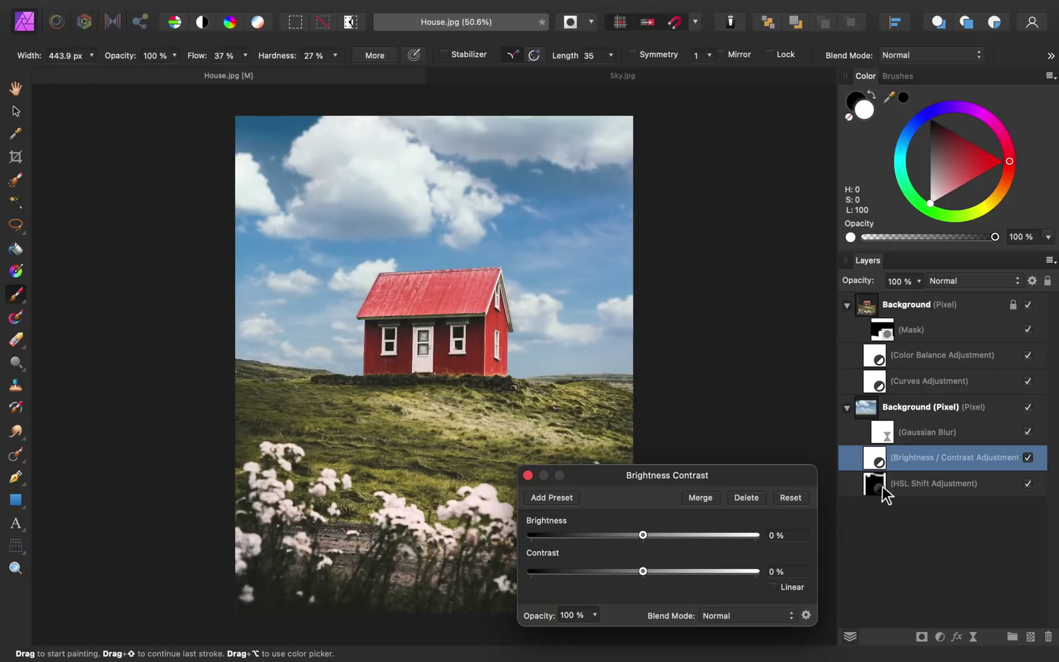
drag(644, 537, 674, 537)
drag(644, 572, 616, 576)
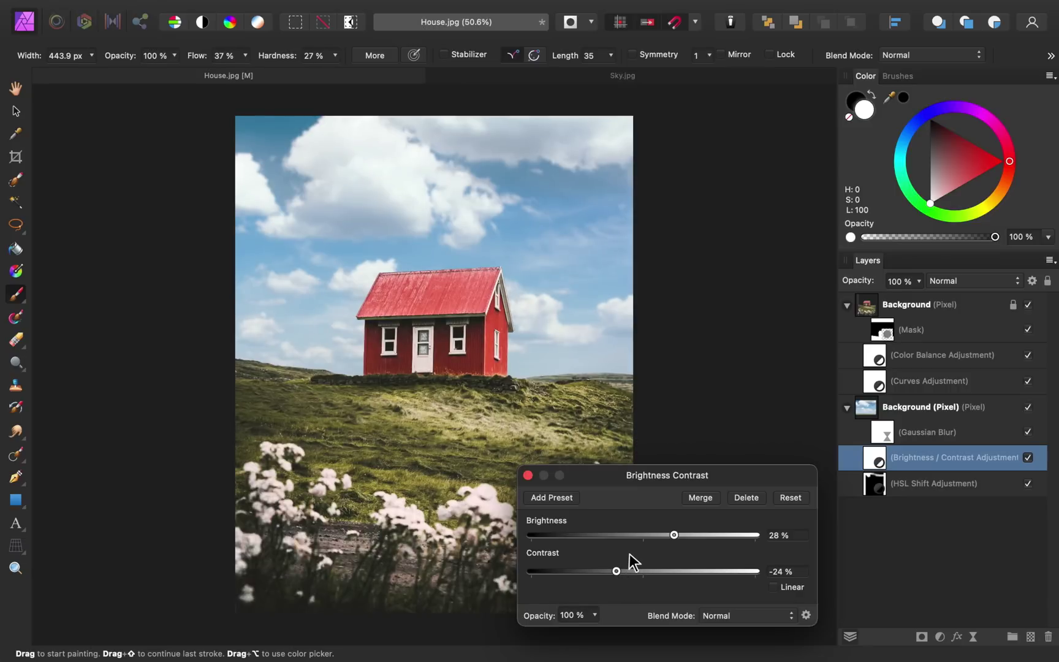
click(528, 475)
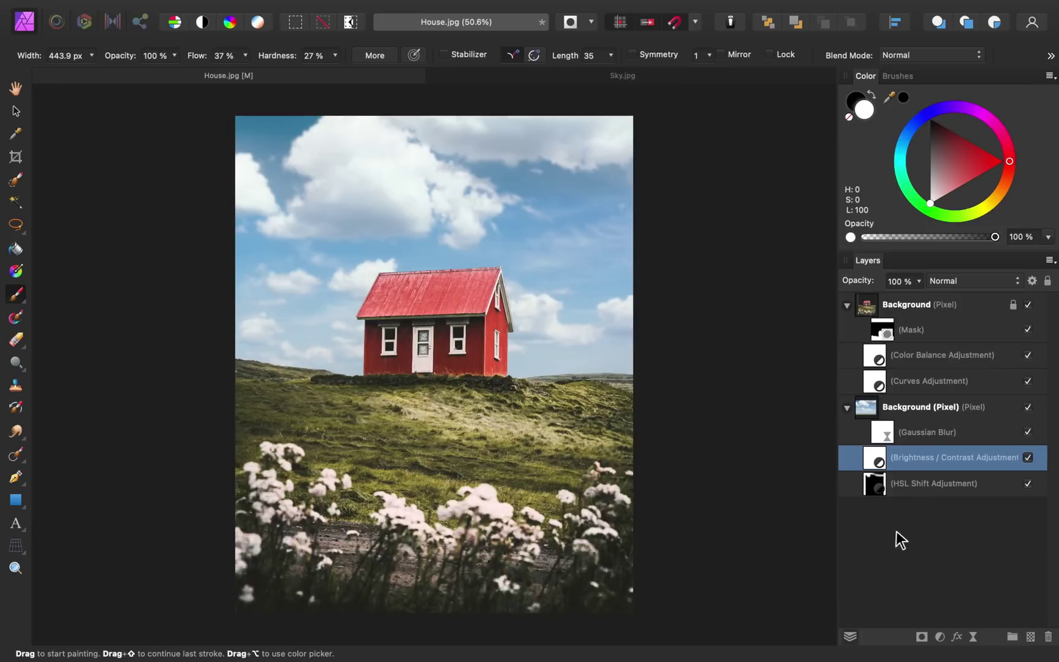
click(847, 407)
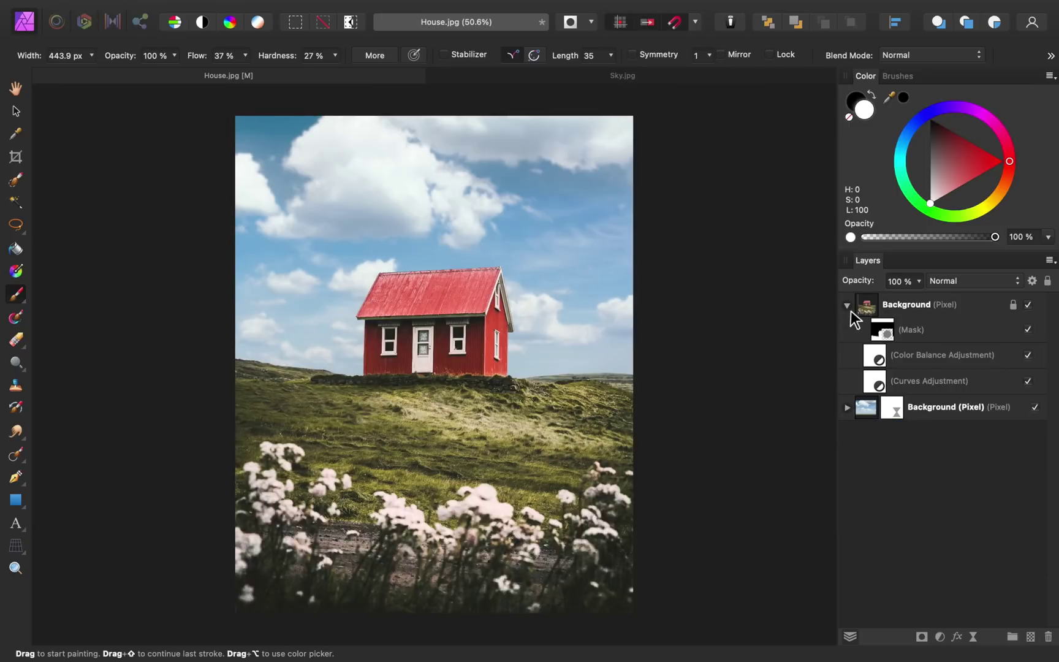
Step: Add a Brightness/Contrast adjustment above the top Background group with Brightness 10% and Contrast 16%
click(848, 305)
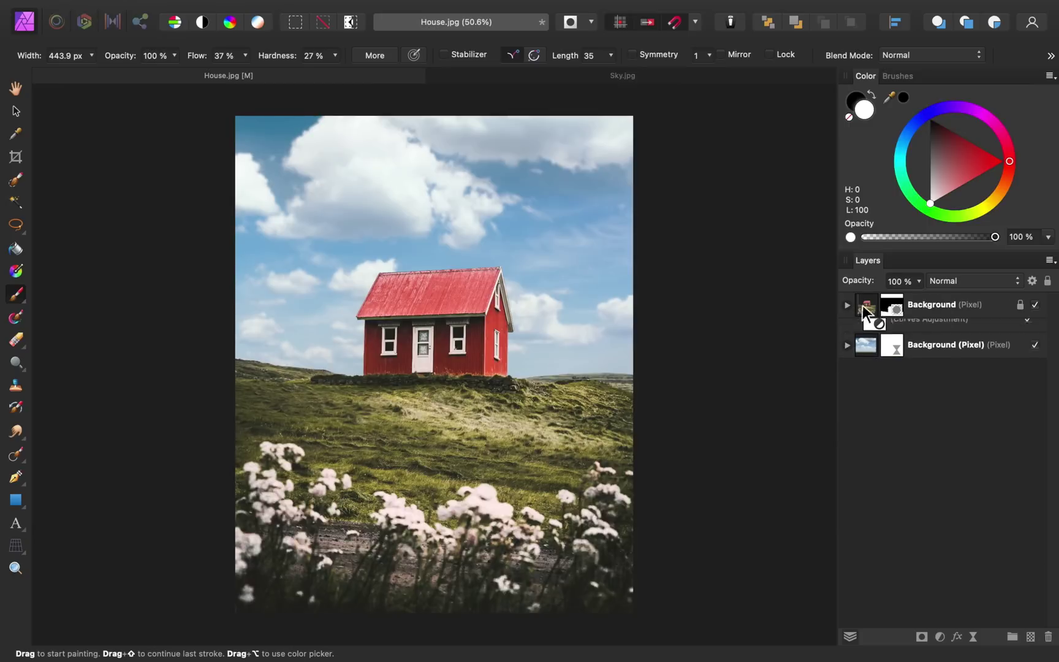
click(933, 303)
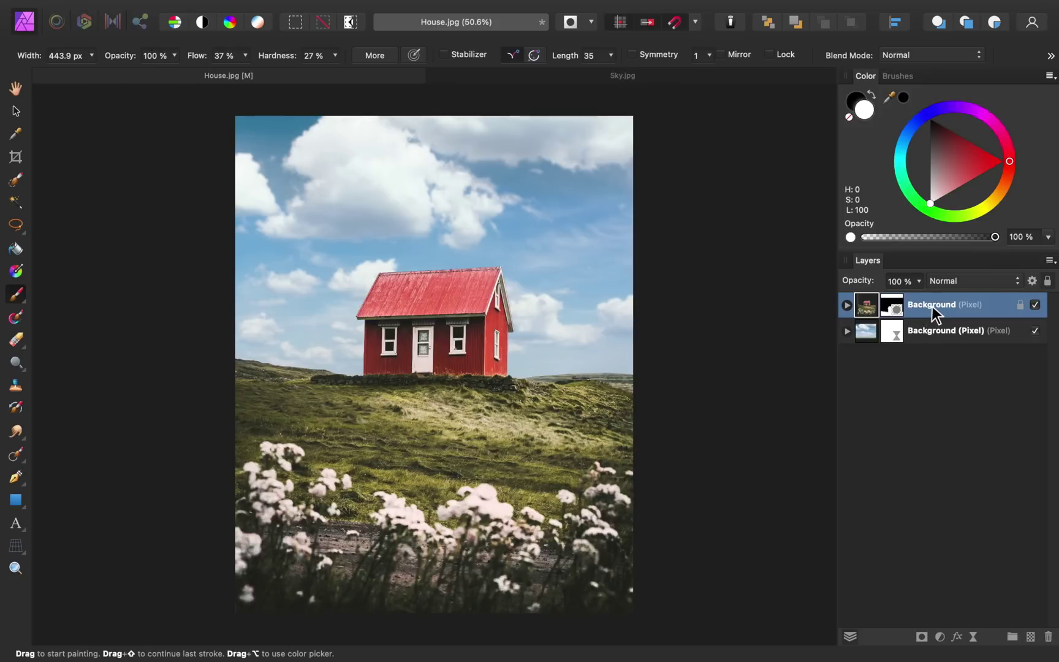
click(942, 636)
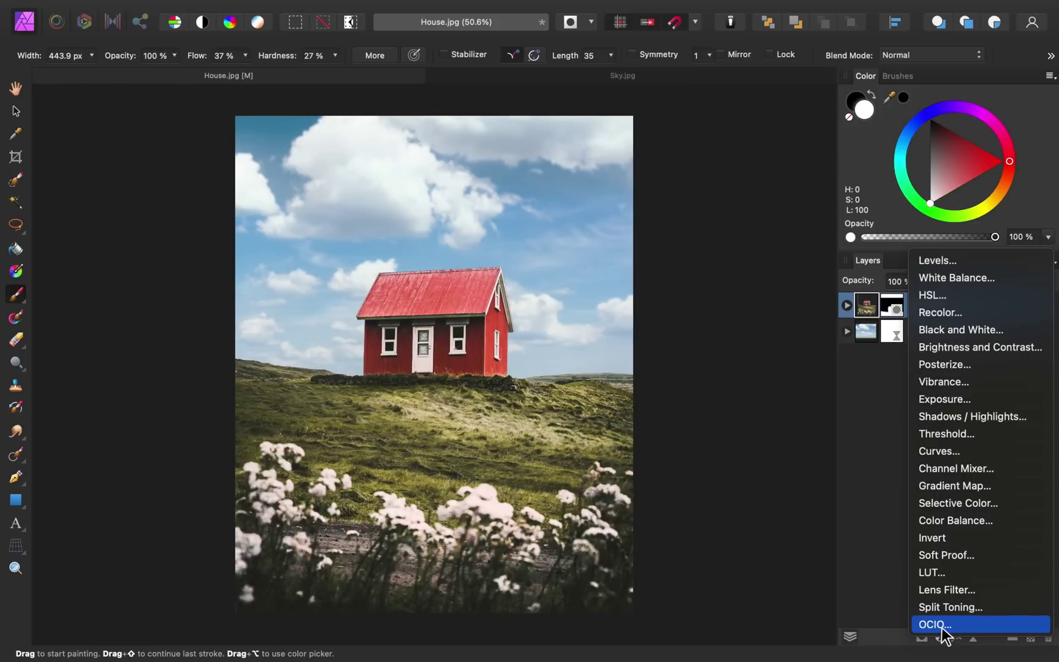
click(972, 347)
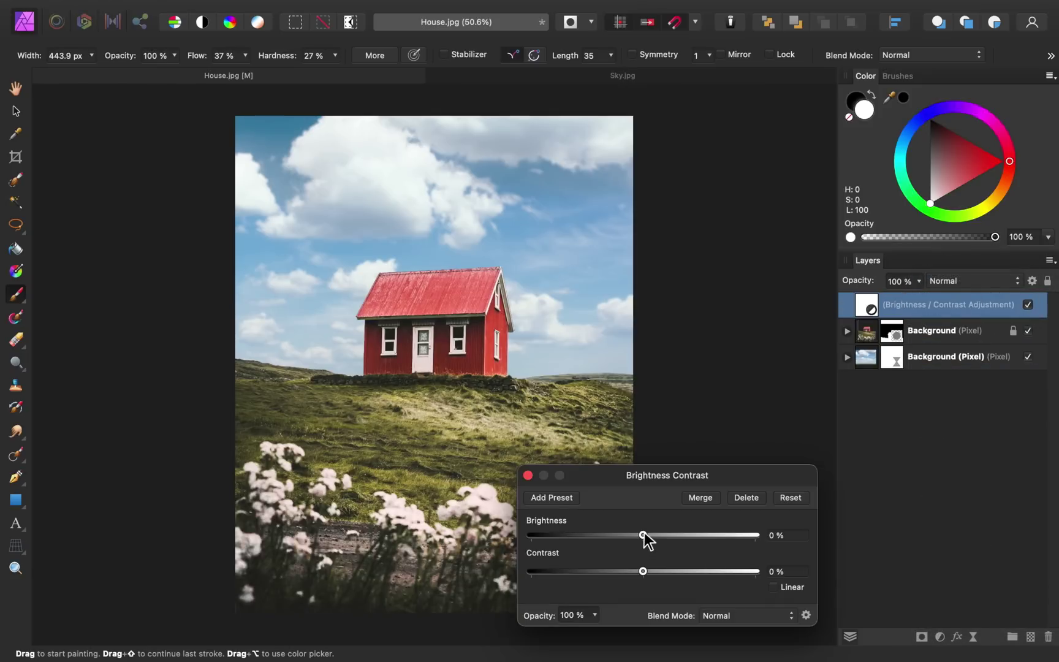
drag(643, 534, 661, 571)
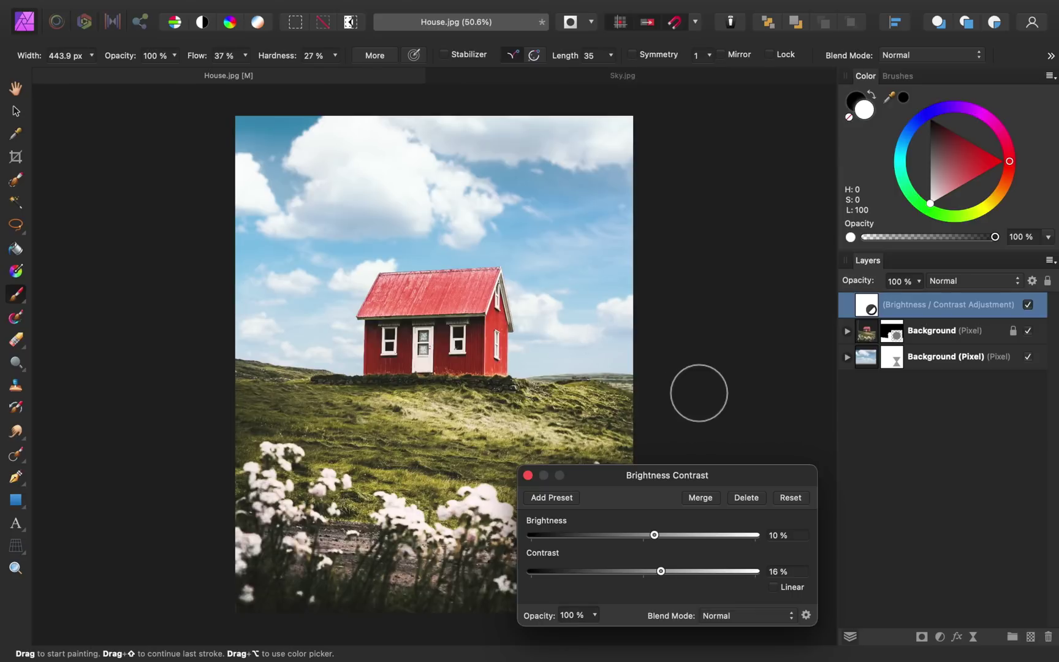